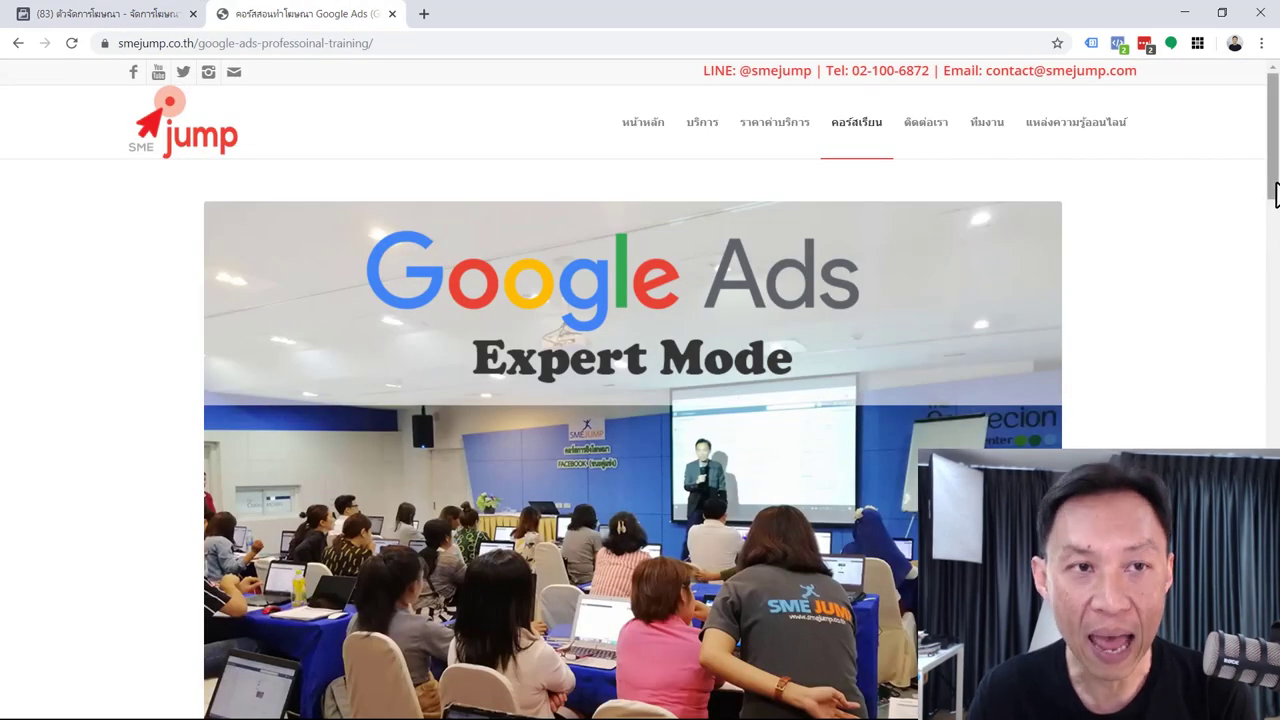
# - View the contact form on the Google Ads course page, and open the Events Manager (ตัวจัดการเหตุการณ์) in the Facebook ads account
pyautogui.moveTo(1275, 195); pyautogui.dragTo(1273, 448)
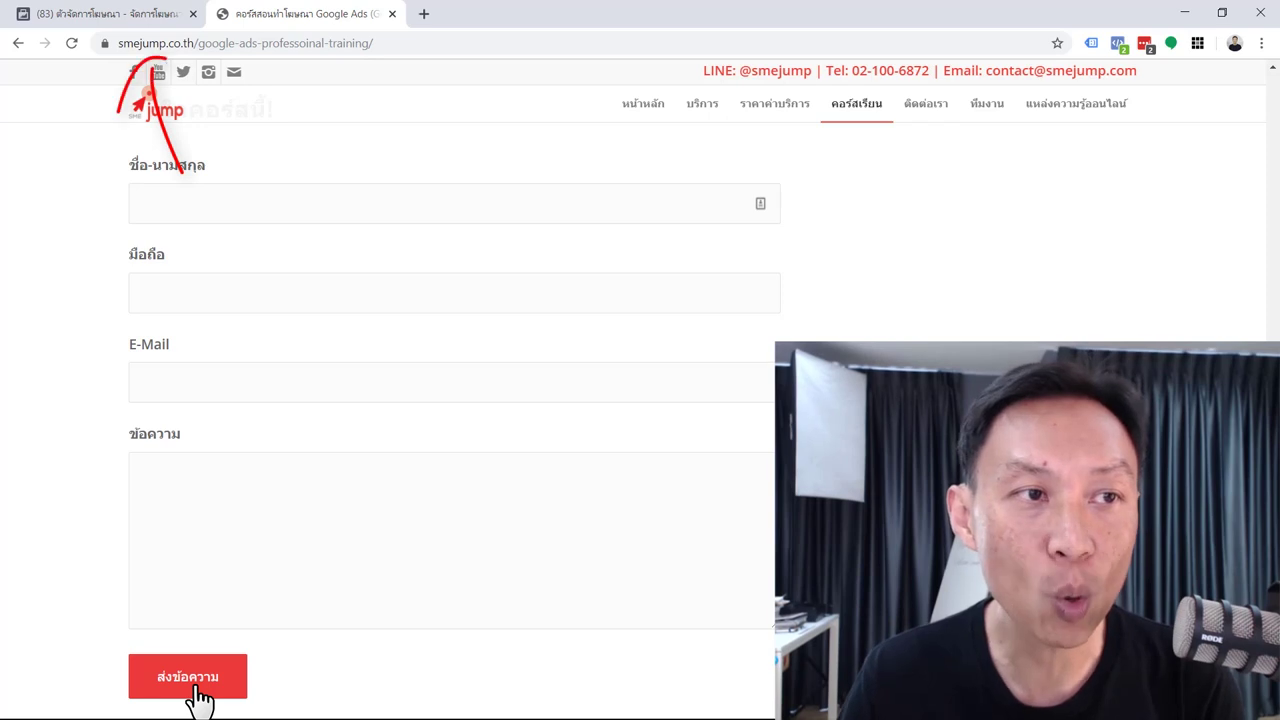
pyautogui.click(104, 17)
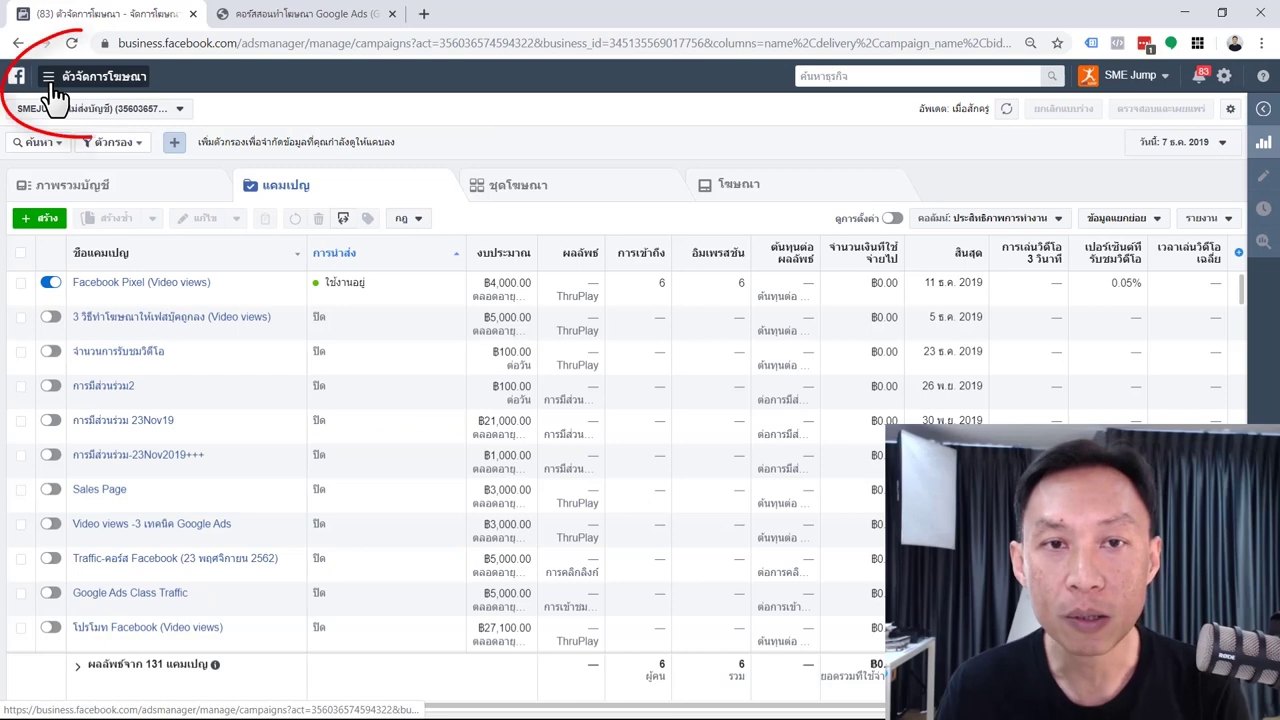
pyautogui.click(50, 80)
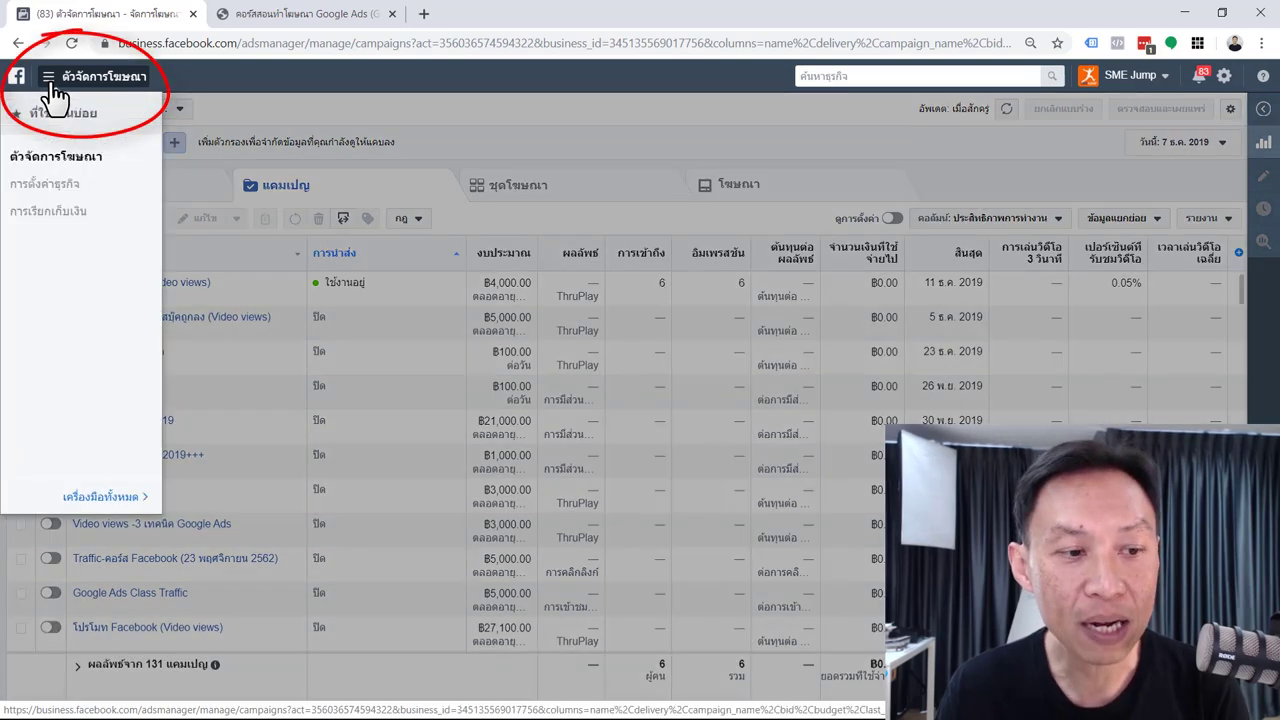
pyautogui.click(130, 496)
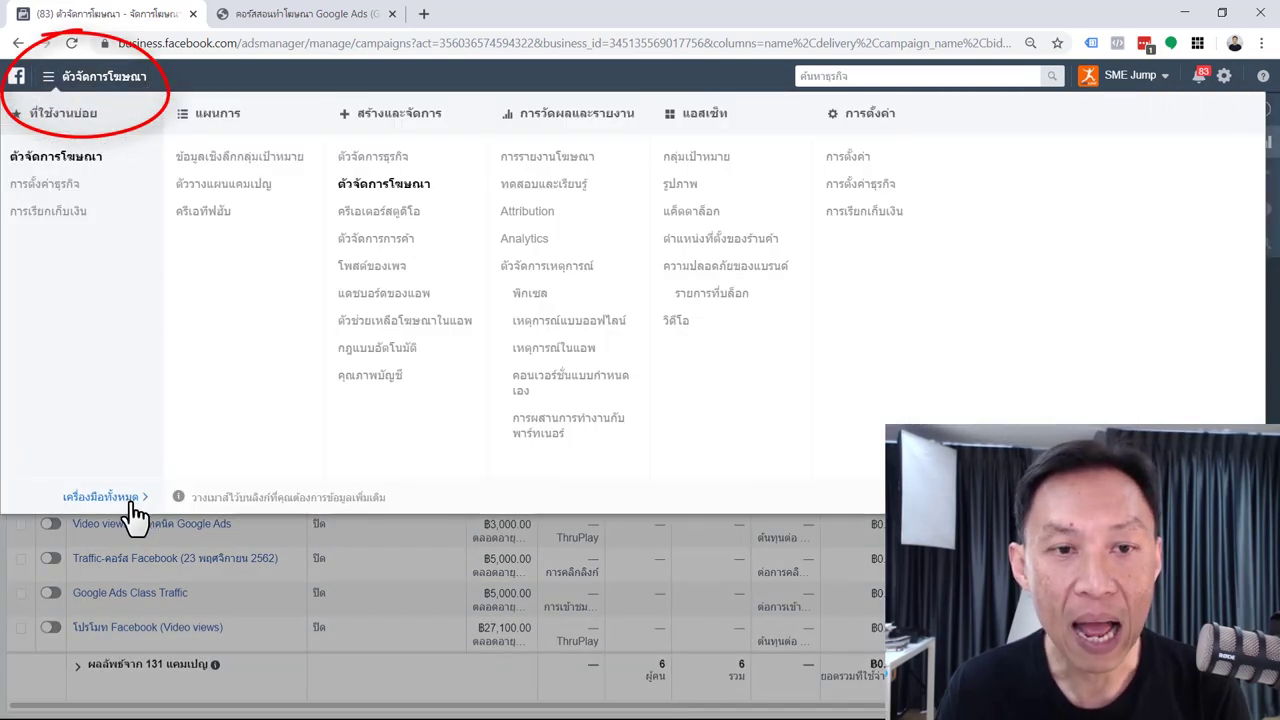
pyautogui.click(558, 270)
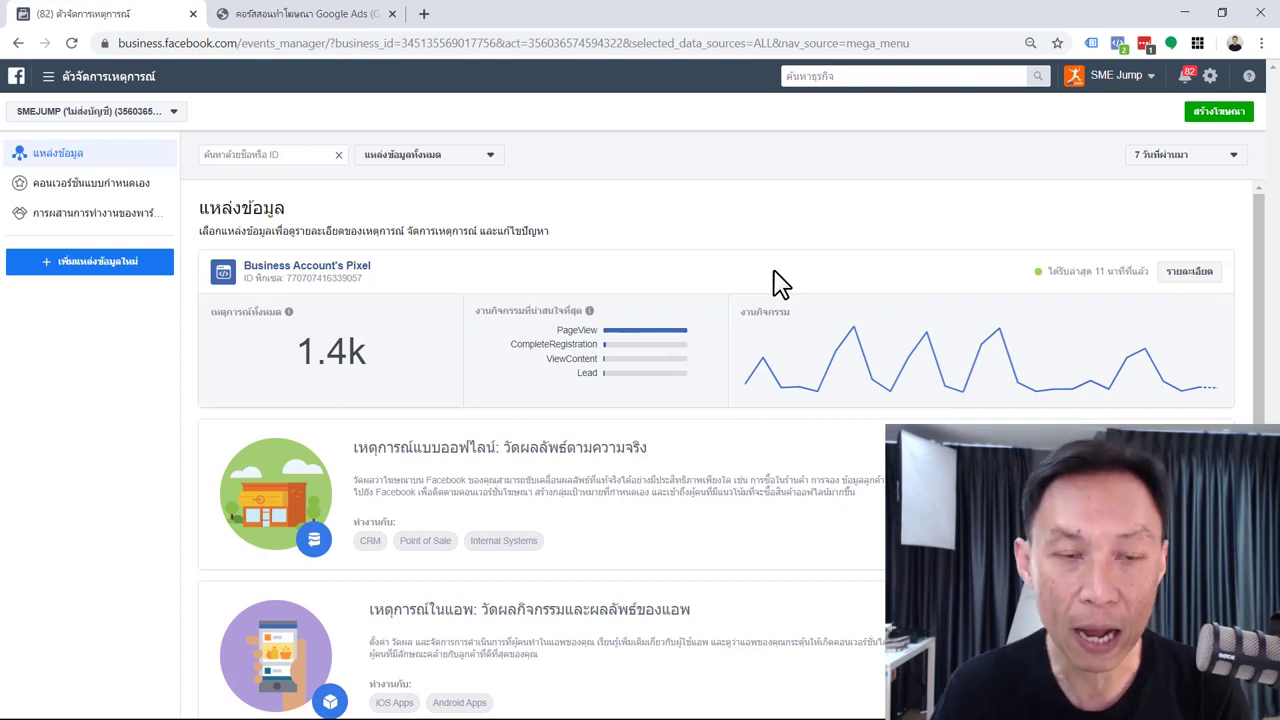
pyautogui.click(489, 162)
pyautogui.click(617, 170)
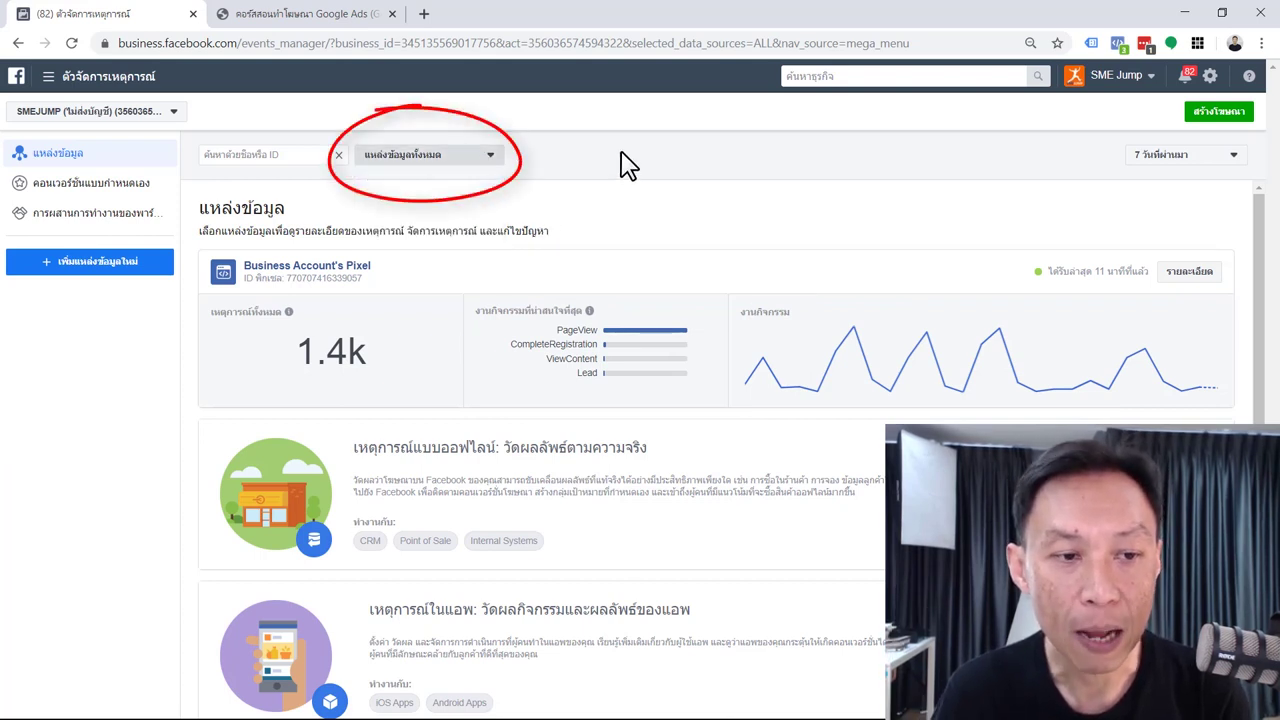
pyautogui.click(1200, 290)
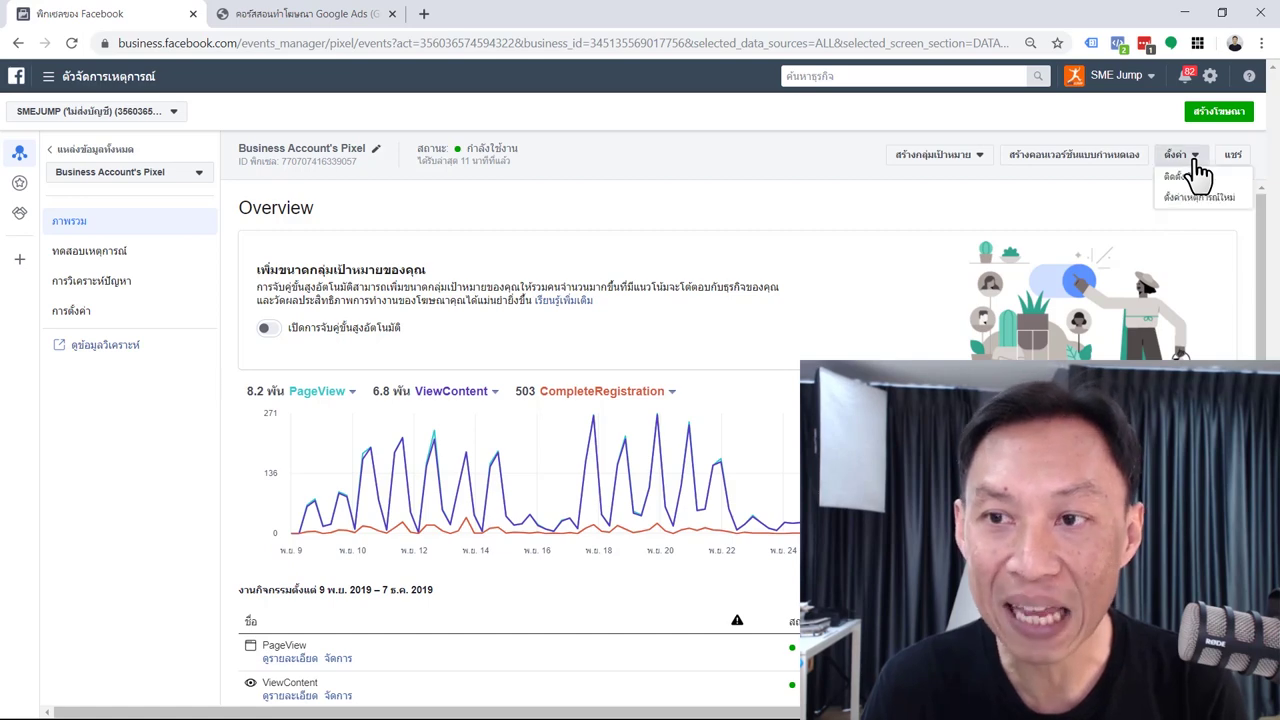
pyautogui.click(1197, 160)
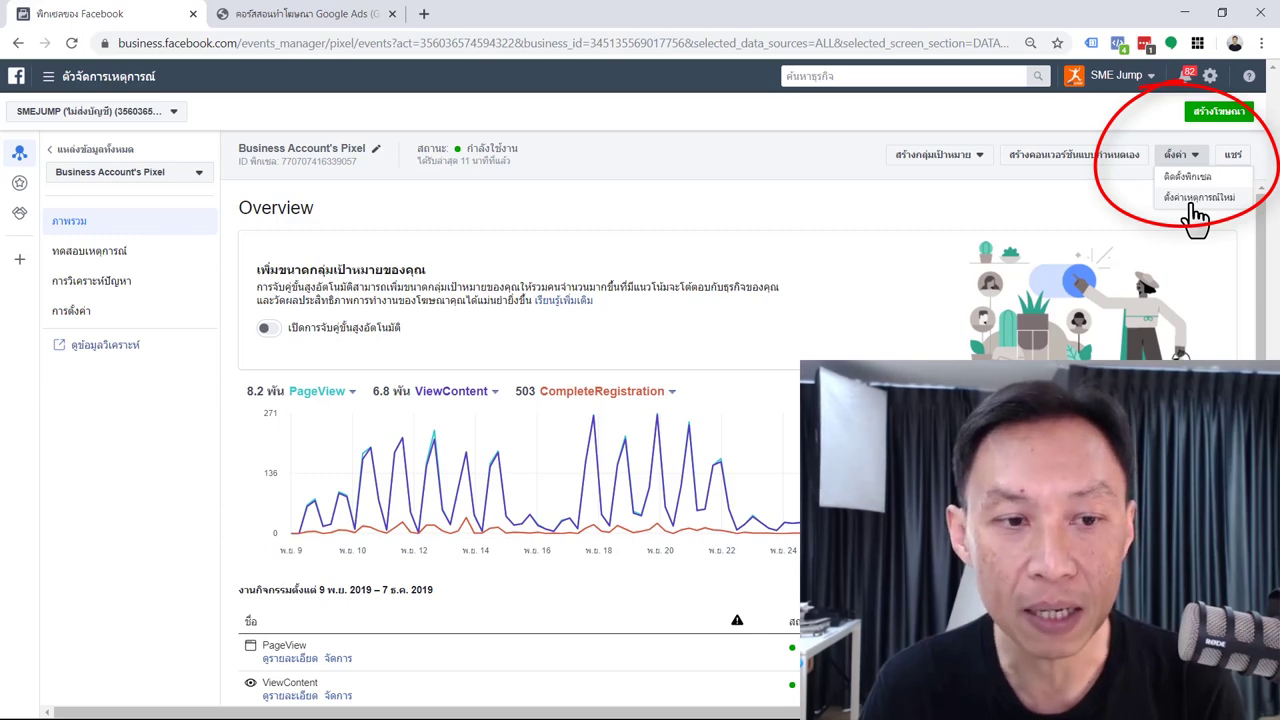
pyautogui.click(1194, 205)
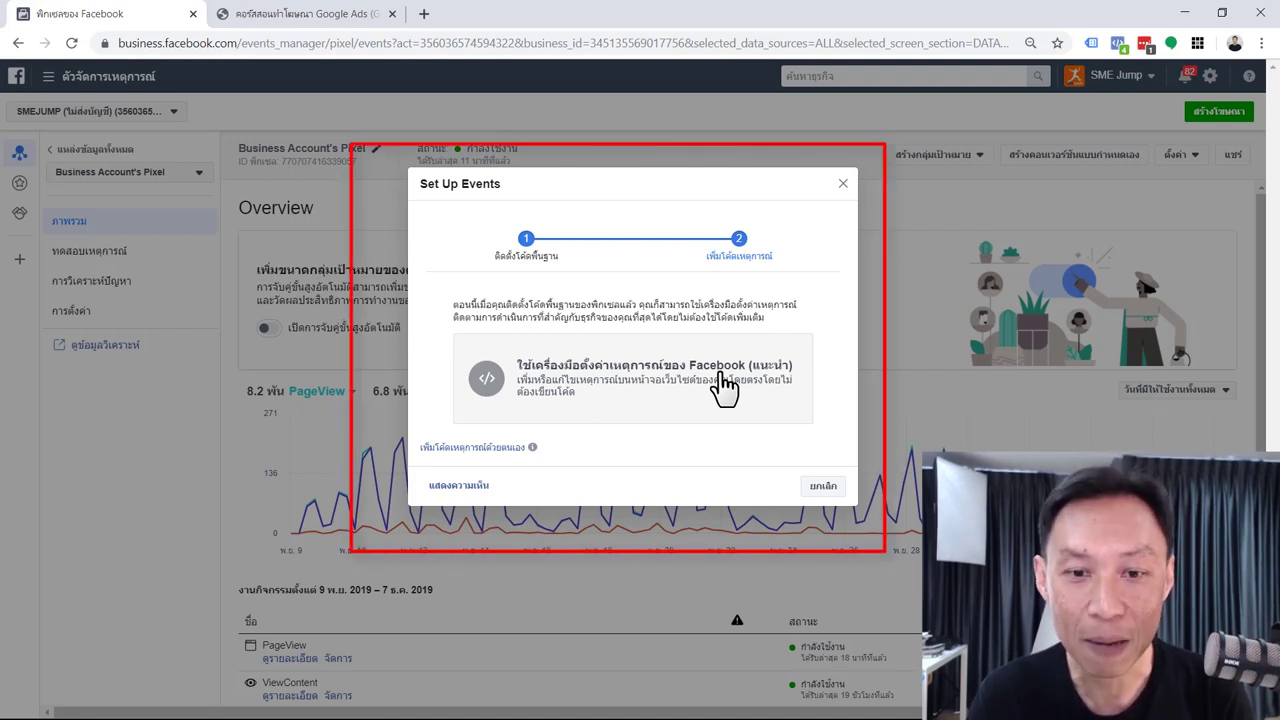
pyautogui.click(614, 381)
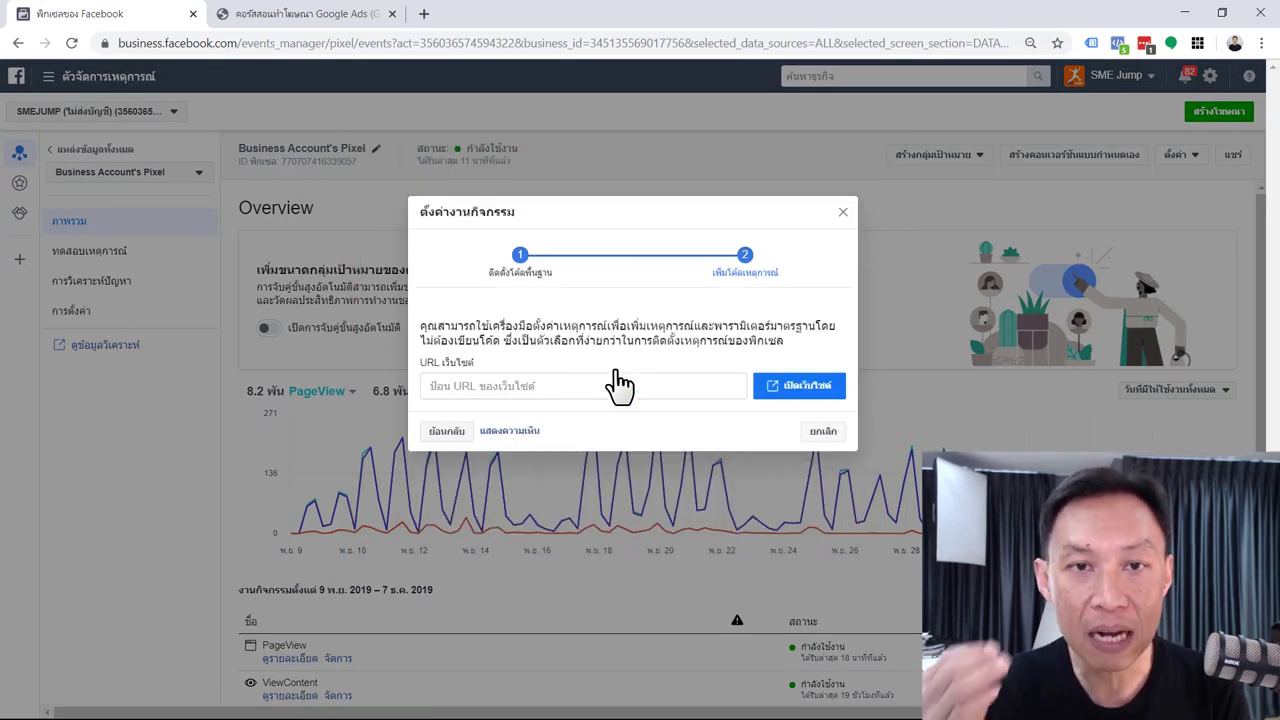
pyautogui.click(331, 14)
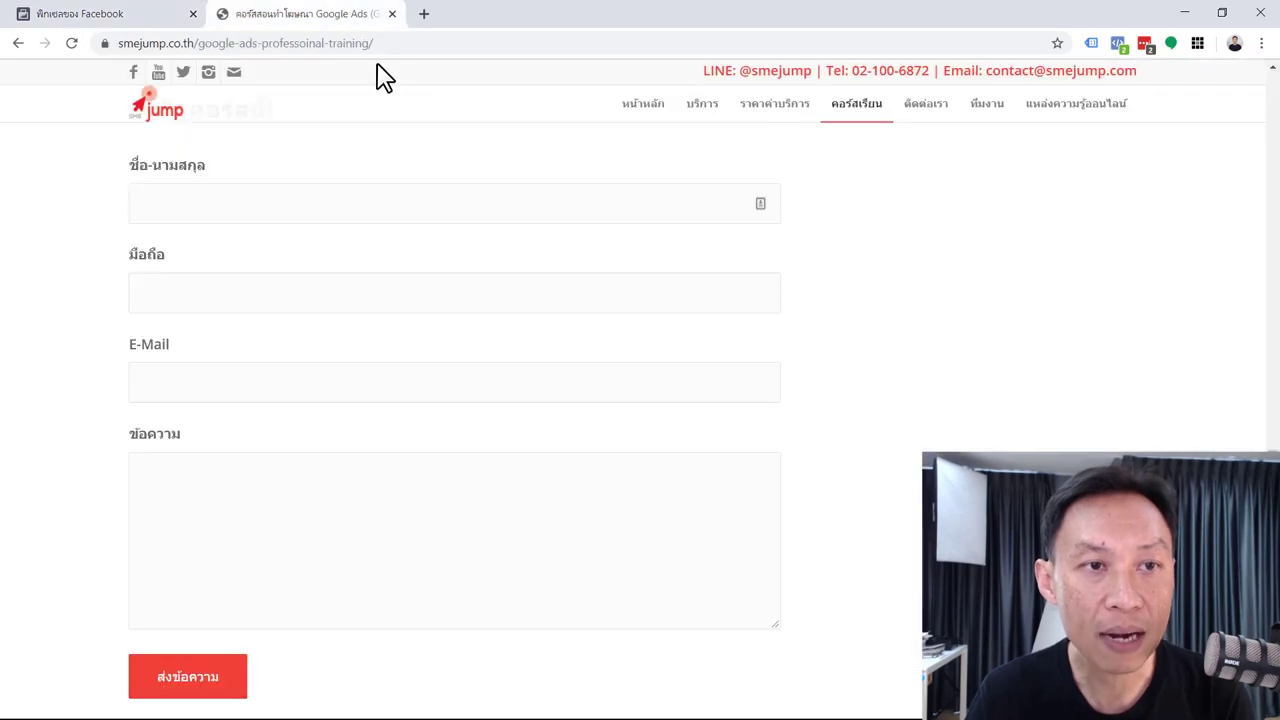
pyautogui.click(388, 46)
pyautogui.hotkey('ctrl', 'c')
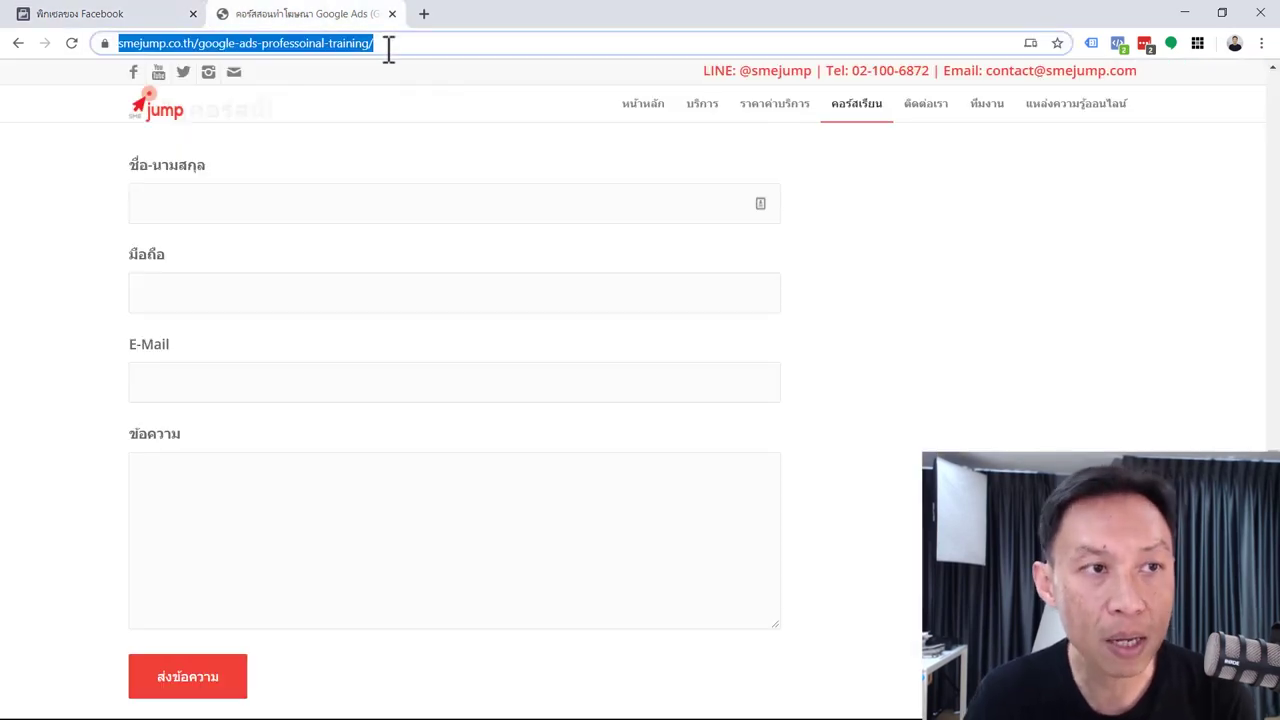
pyautogui.click(89, 12)
pyautogui.click(523, 385)
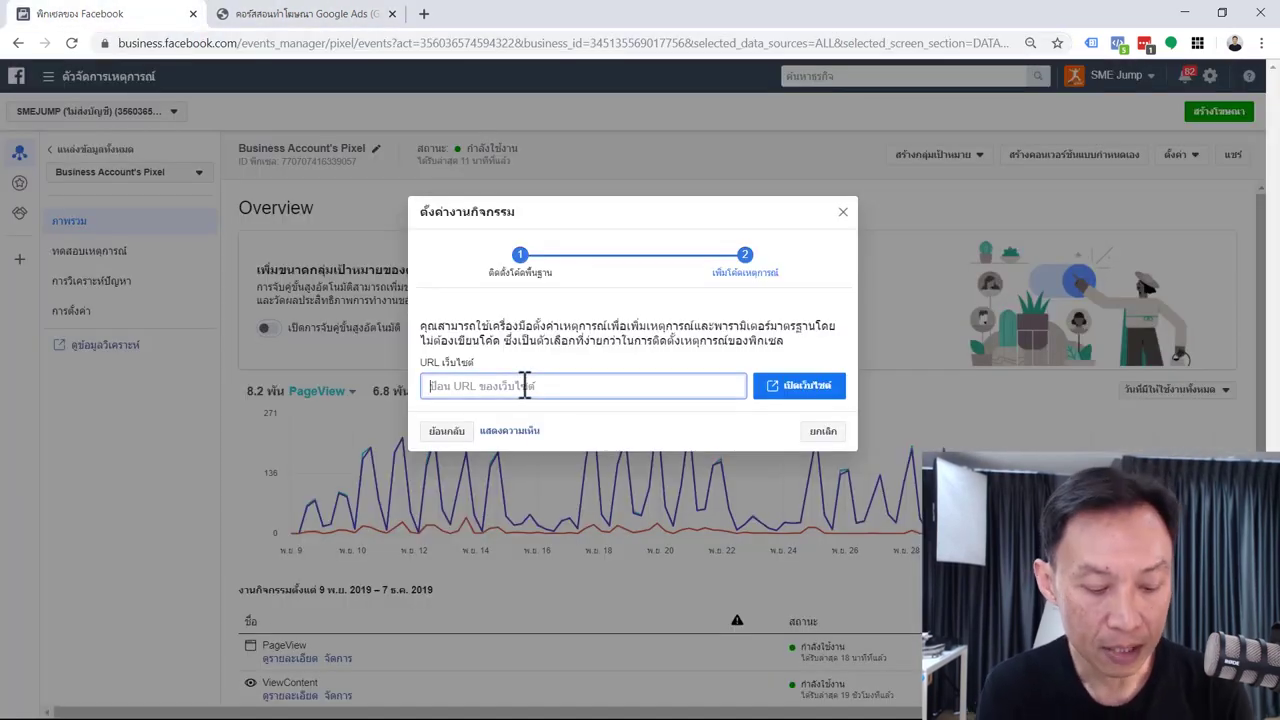
pyautogui.hotkey('ctrl', 'v')
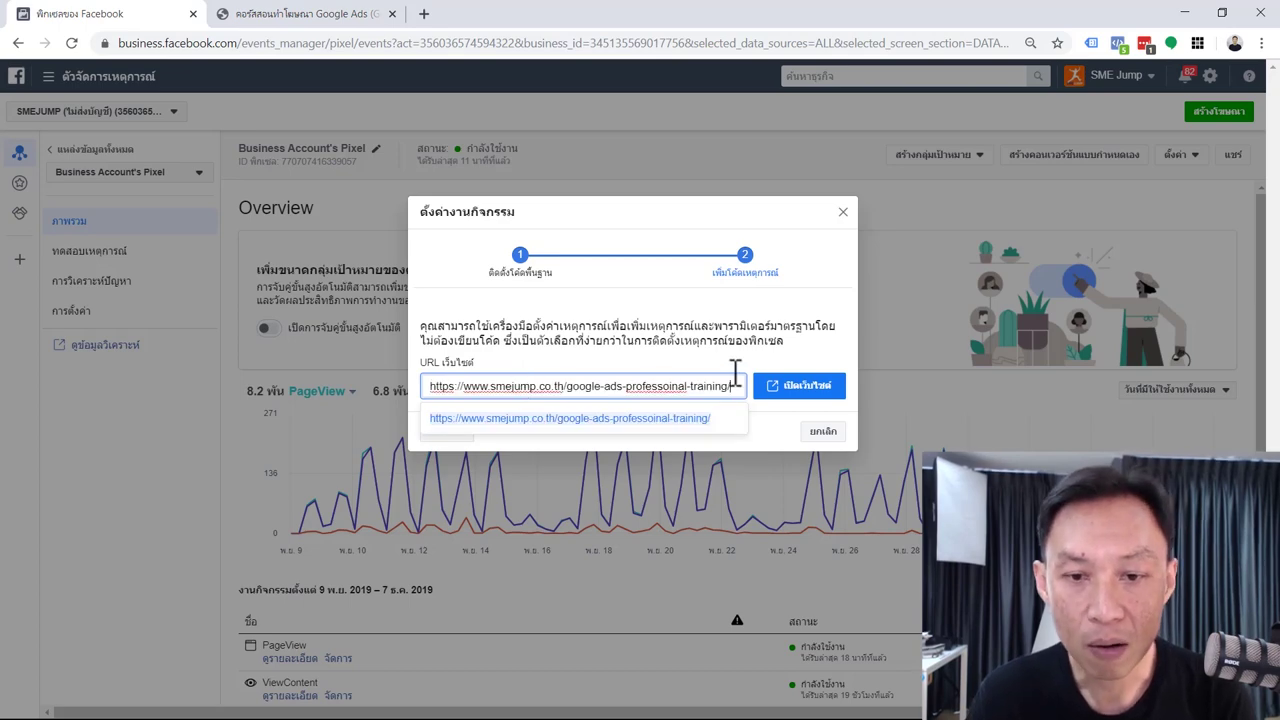
pyautogui.click(811, 389)
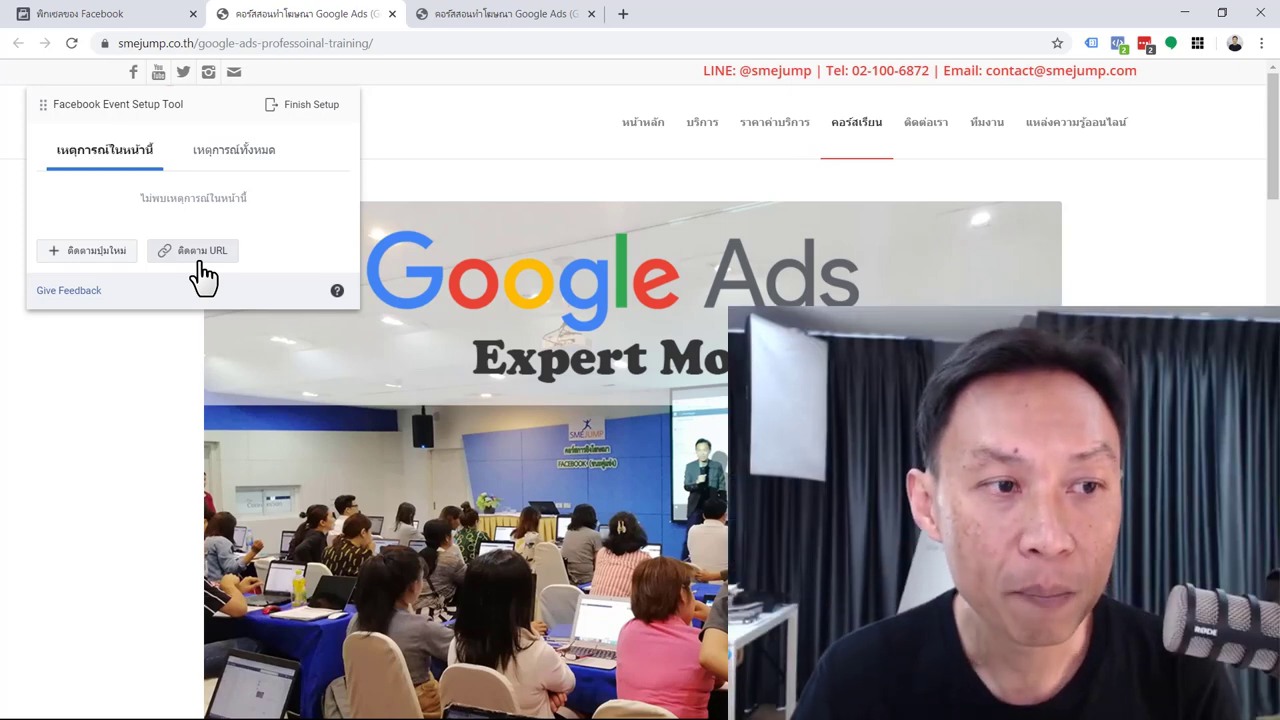
# - Start tracking a new button and choose the ส่งข้อความ submit button below the contact form
pyautogui.click(110, 256)
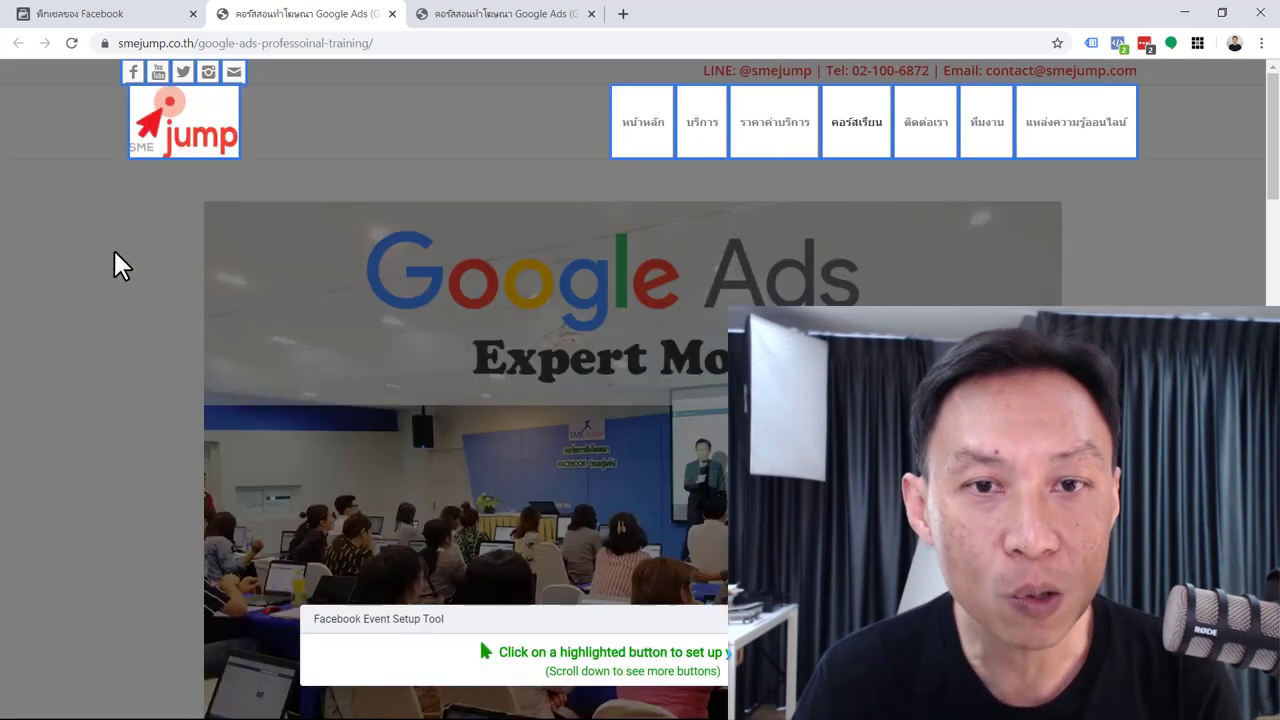
pyautogui.moveTo(1271, 180); pyautogui.dragTo(1272, 467)
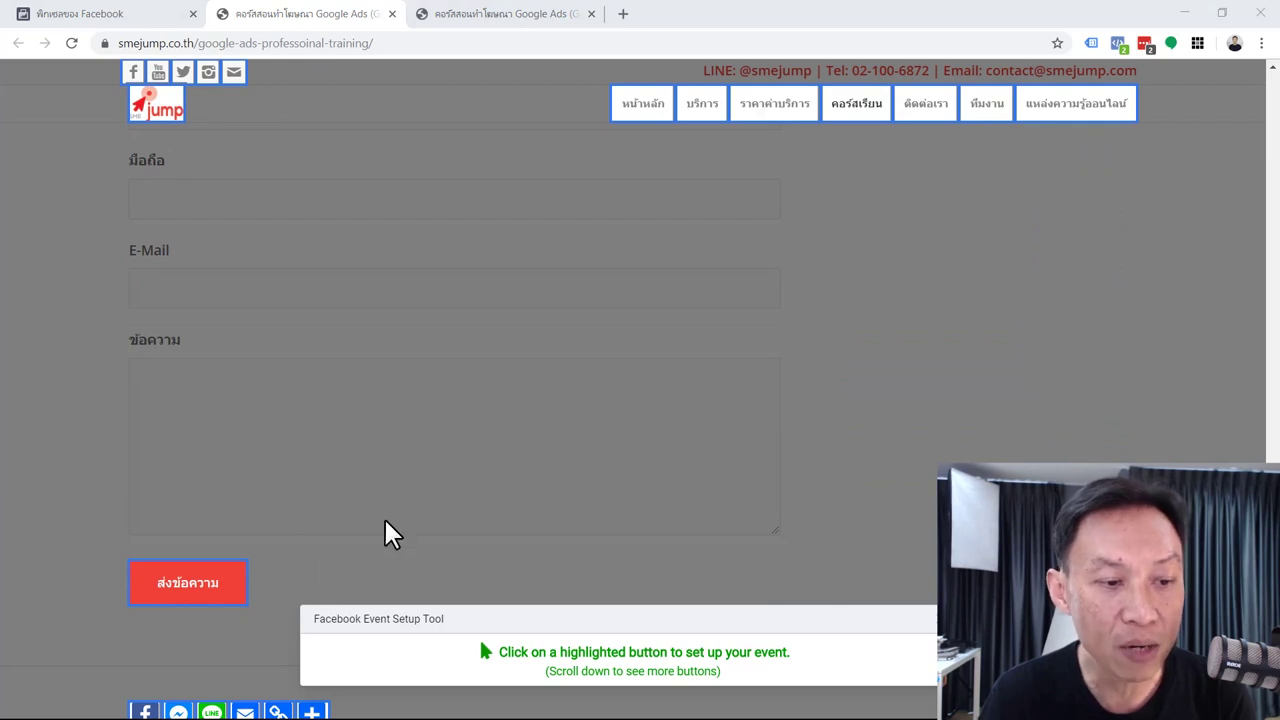
pyautogui.click(178, 592)
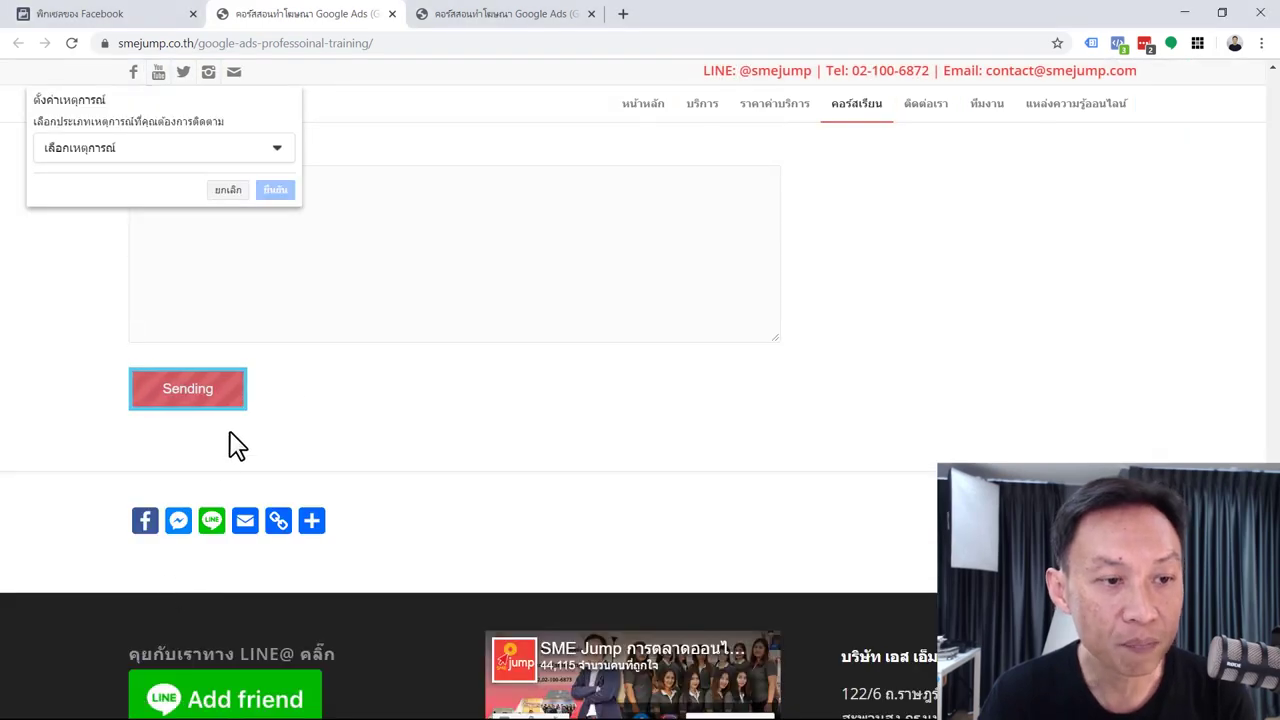
# - Assign the การกรอกฟอร์ม (form completion) event type to the tracked submit button and confirm it
pyautogui.scroll(-4, 294, 400)
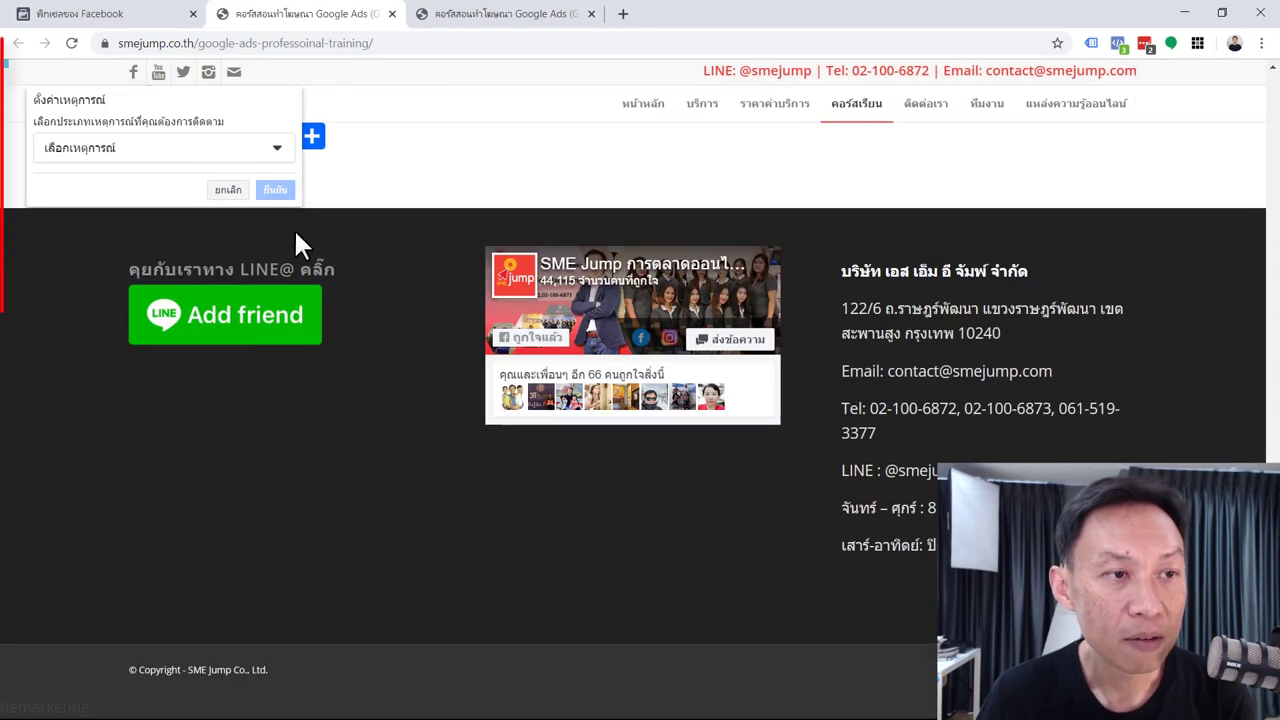
pyautogui.click(277, 150)
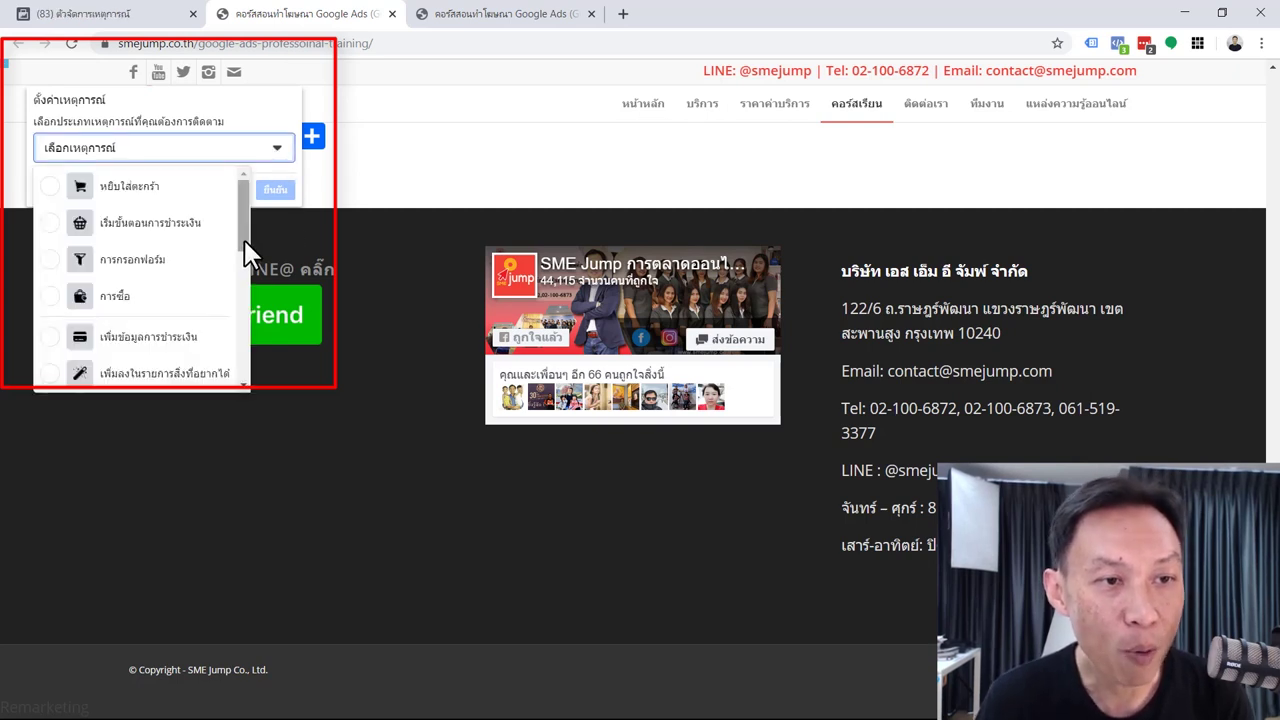
pyautogui.click(47, 259)
pyautogui.click(168, 258)
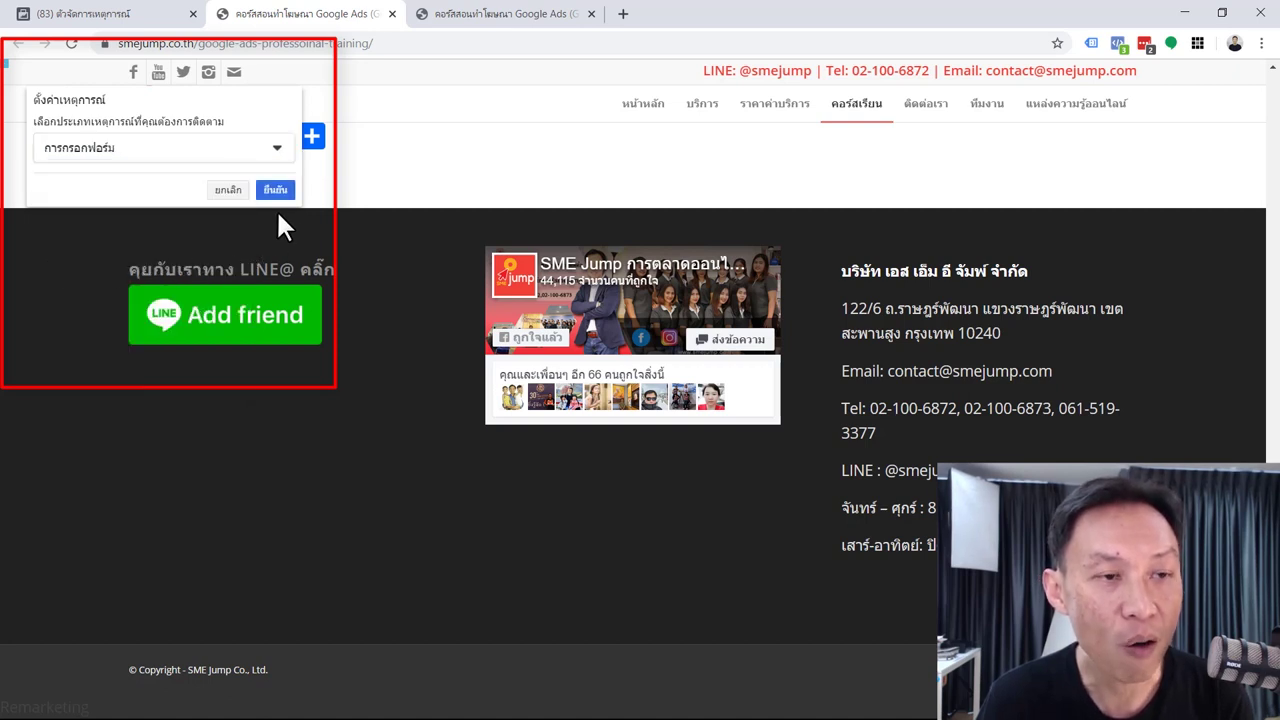
pyautogui.click(277, 148)
pyautogui.moveTo(244, 225)
pyautogui.mouseDown()
pyautogui.moveTo(243, 246)
pyautogui.moveTo(246, 223)
pyautogui.mouseUp()
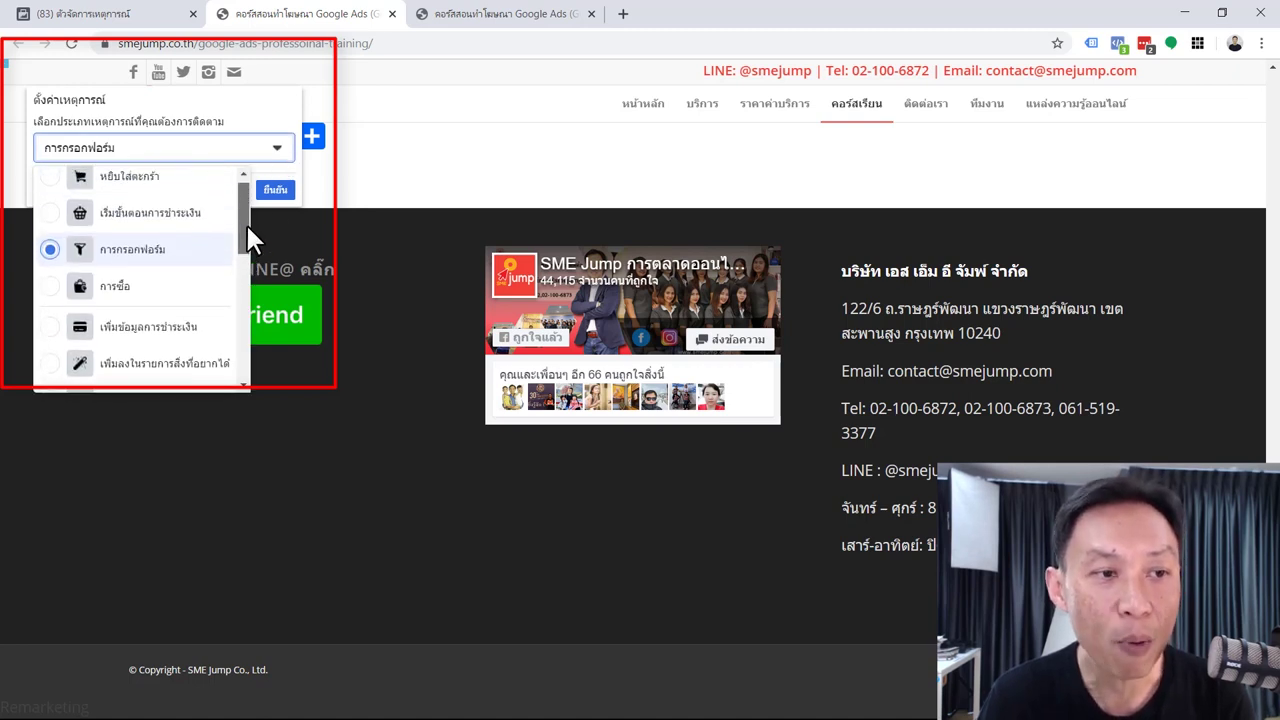
pyautogui.click(168, 250)
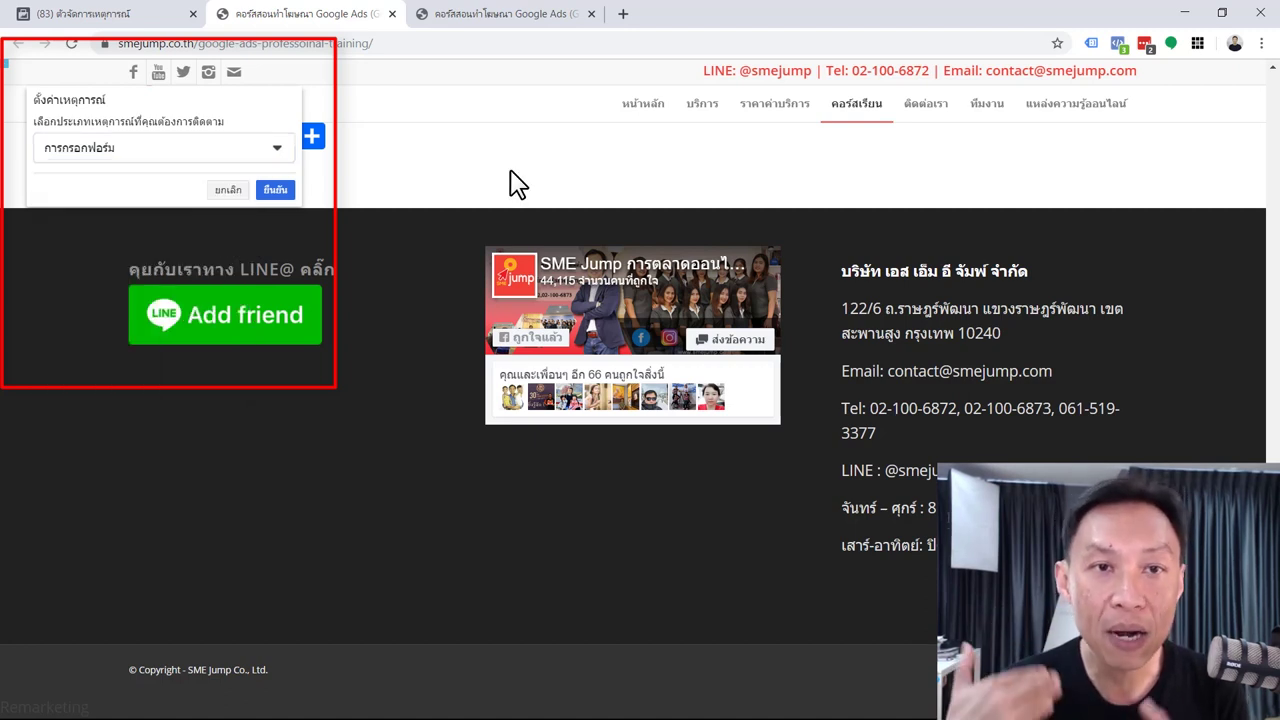
pyautogui.click(273, 190)
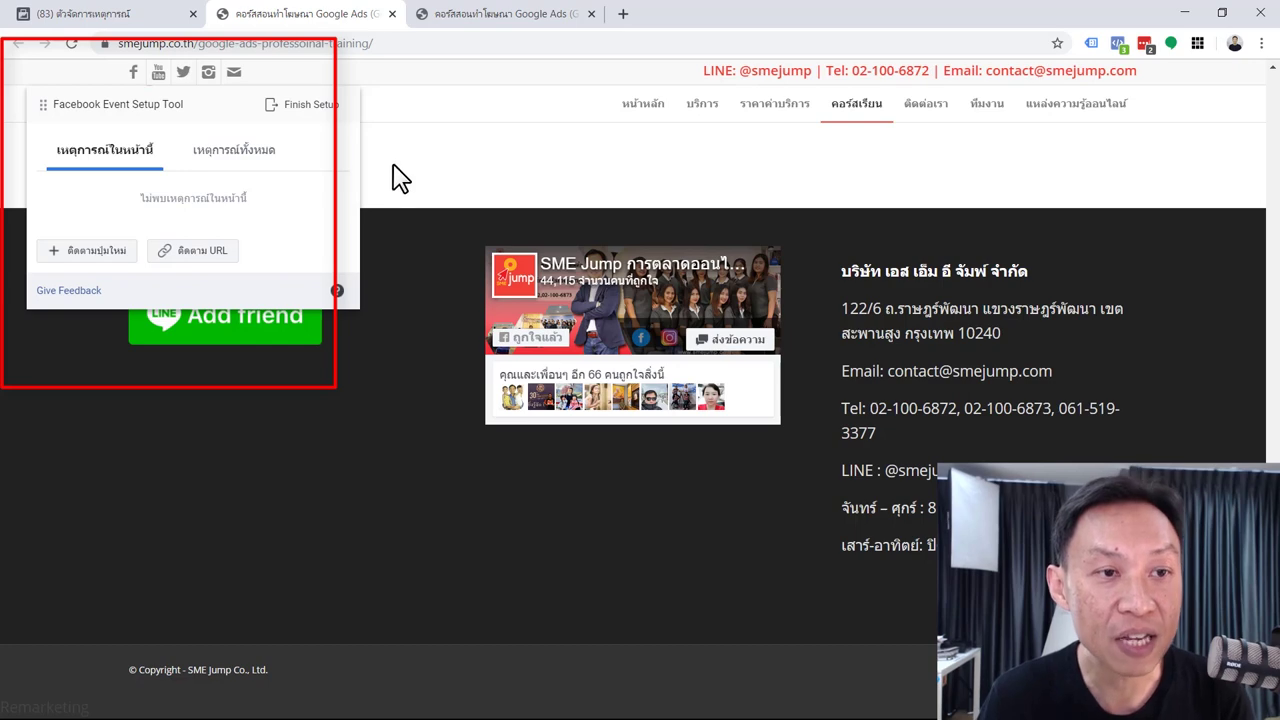
# - Finish the event setup and open the course page from the pixel's real-time event test
pyautogui.click(312, 106)
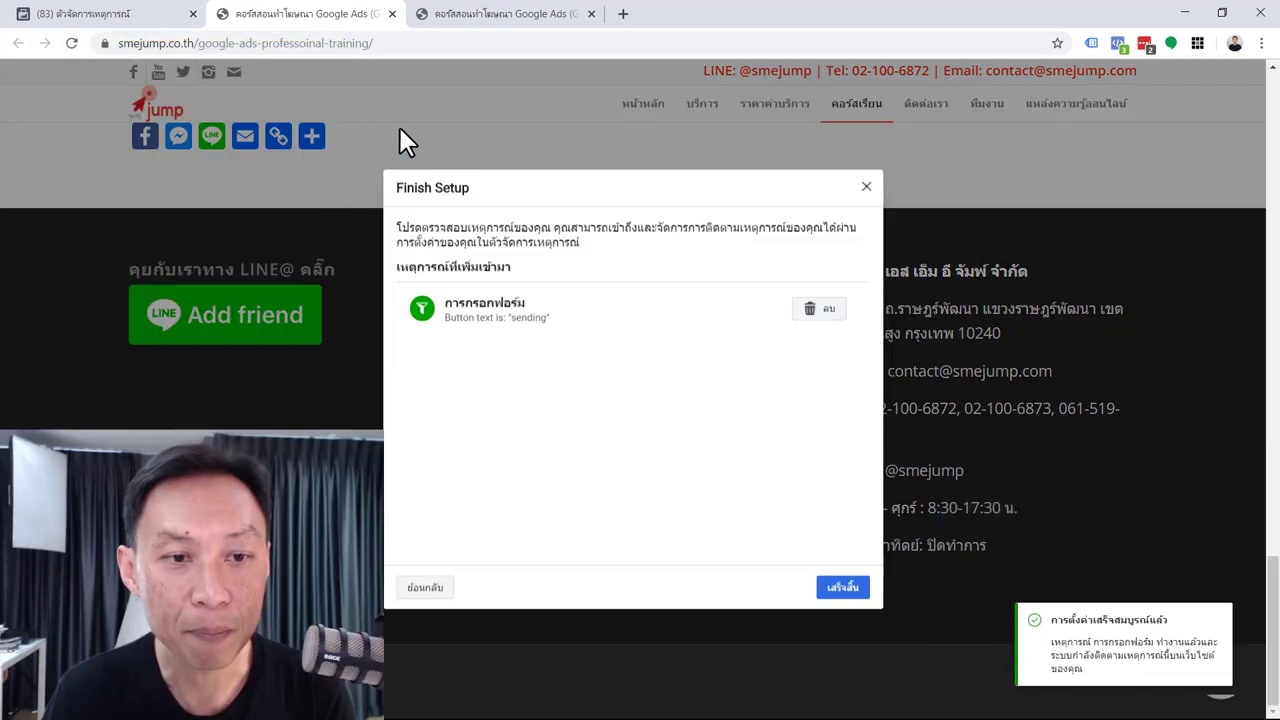
pyautogui.click(845, 590)
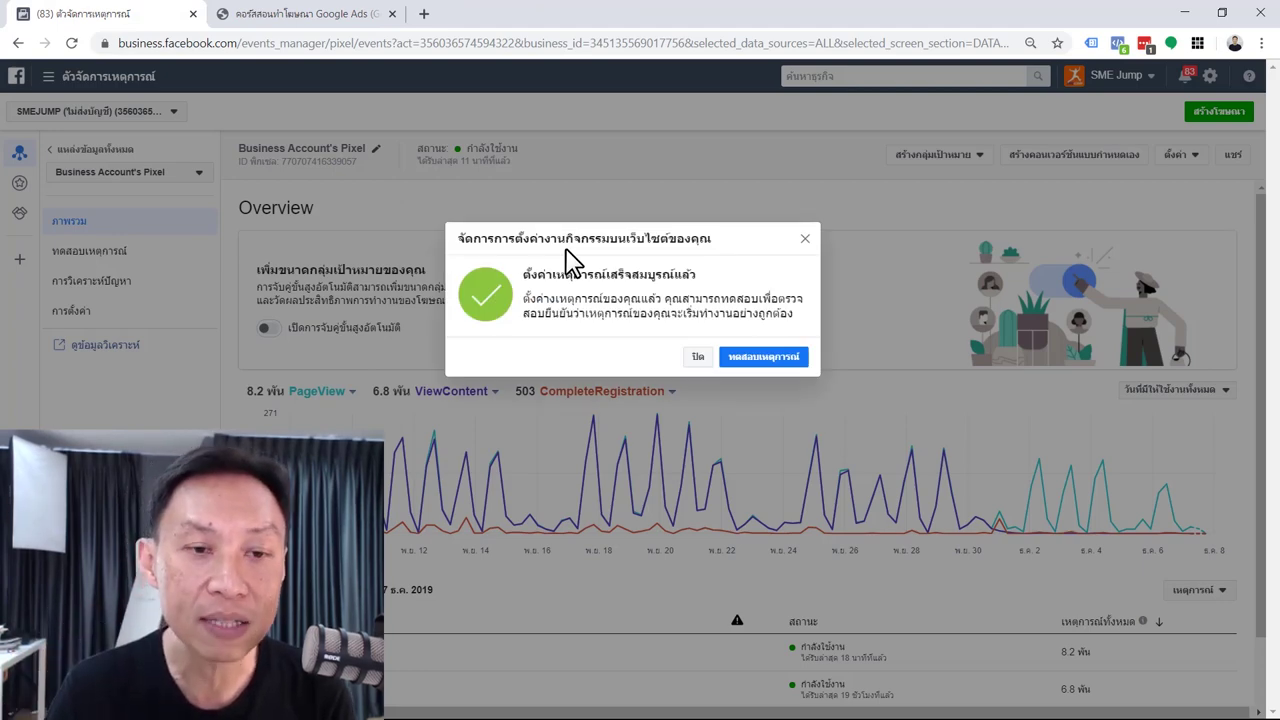
pyautogui.click(758, 366)
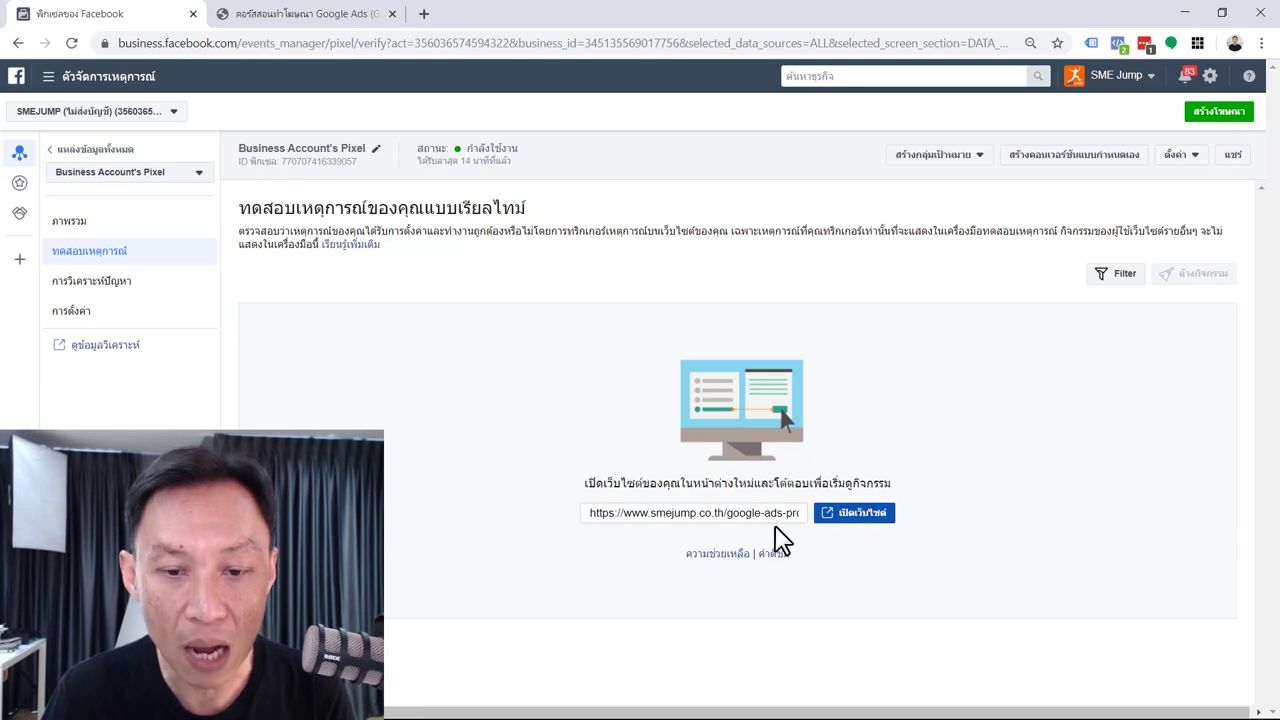
pyautogui.click(707, 514)
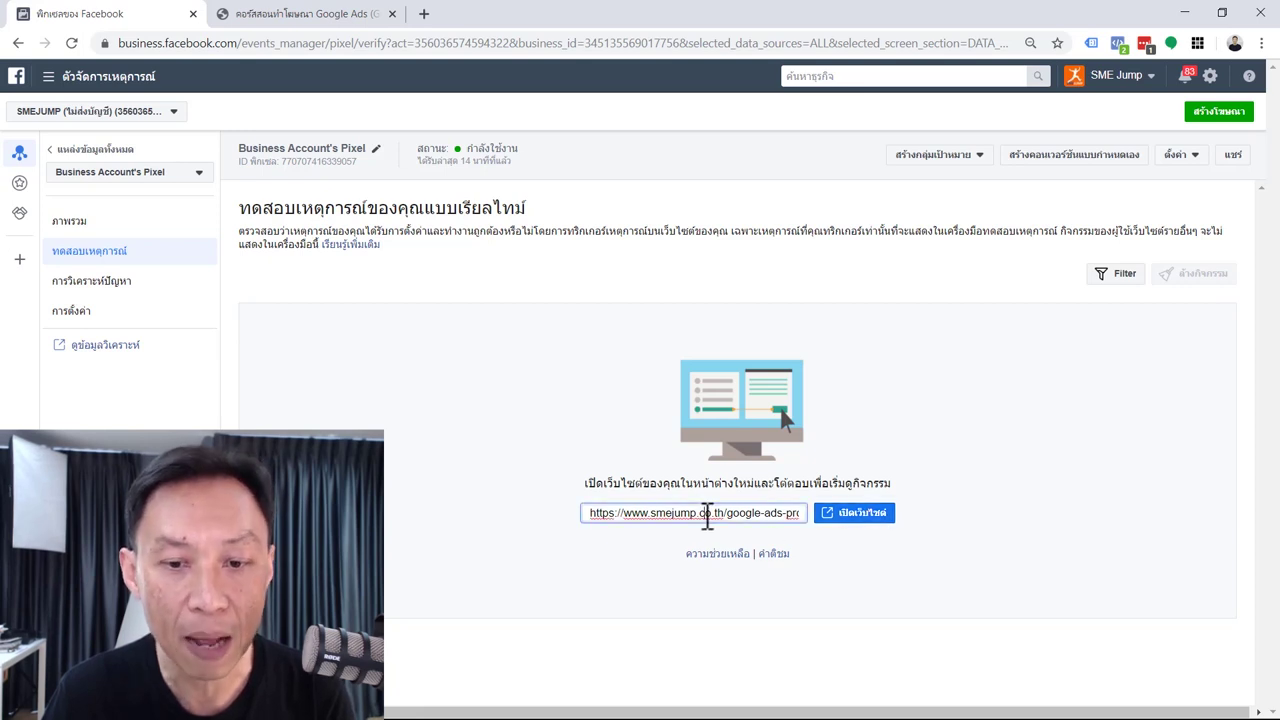
pyautogui.click(862, 515)
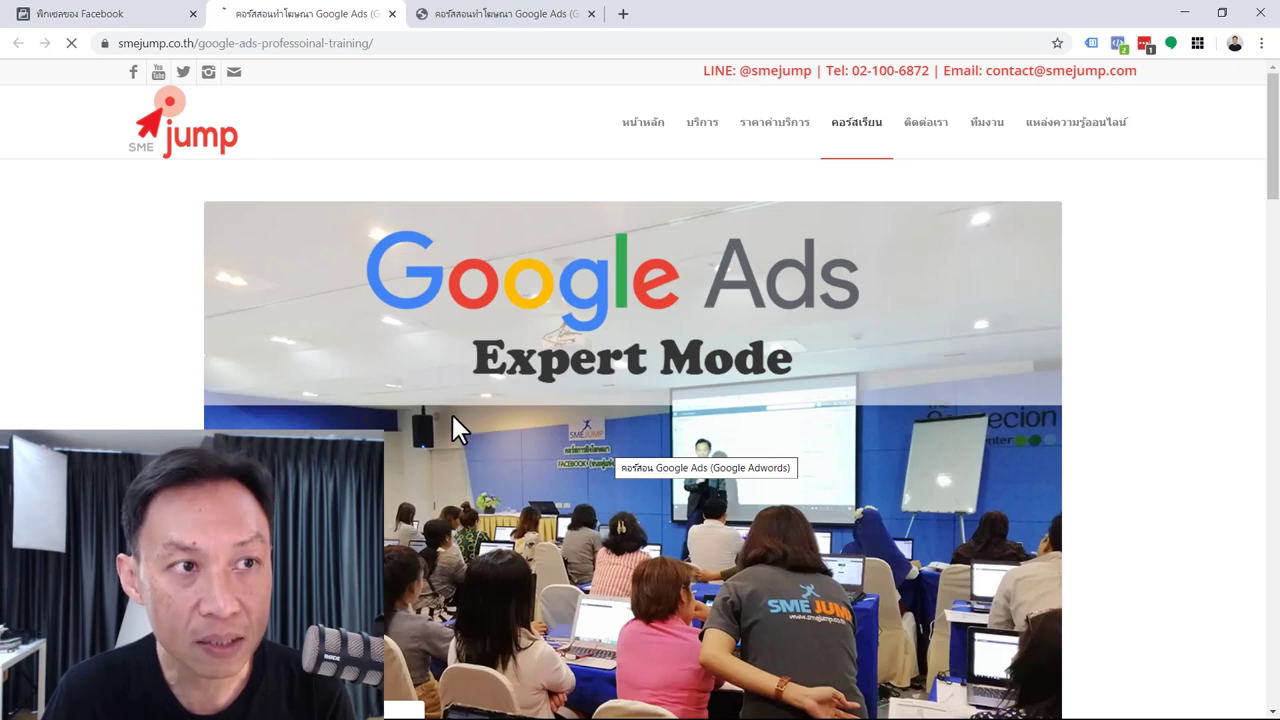
# - Check the events received in the real-time test, reload the course page, and check the test again
pyautogui.click(91, 21)
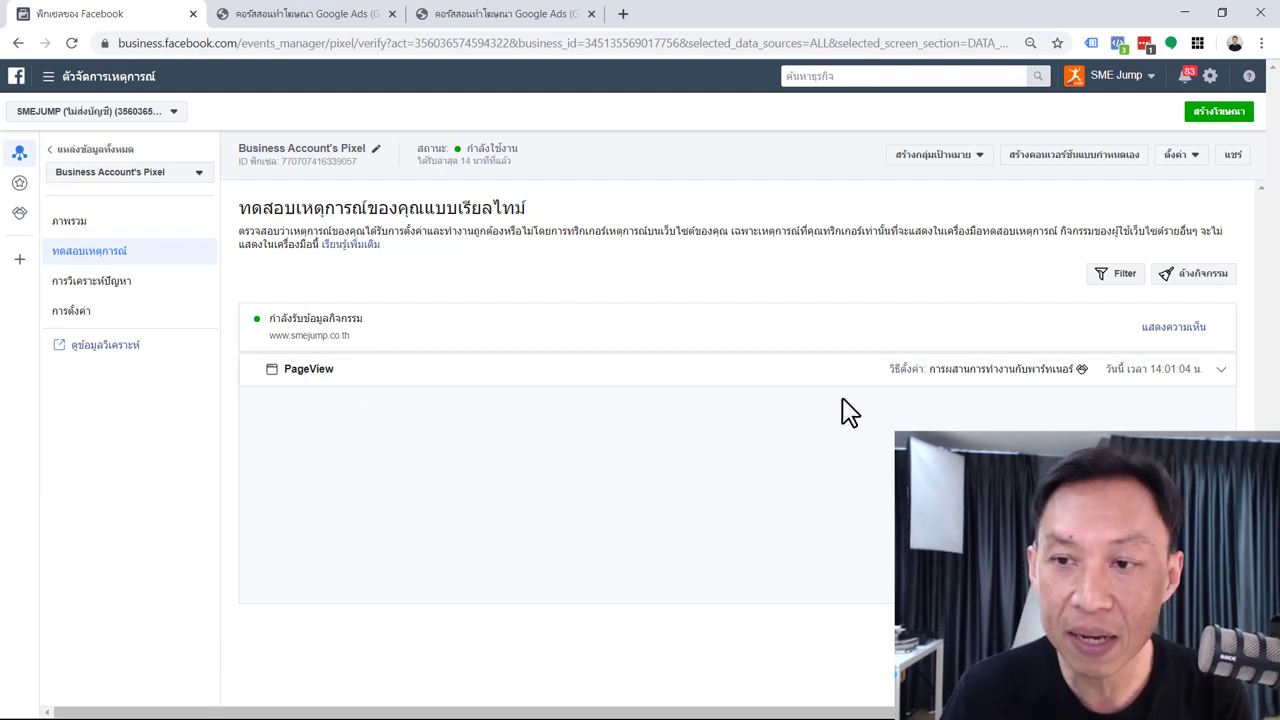
pyautogui.click(363, 379)
pyautogui.click(366, 380)
pyautogui.click(282, 14)
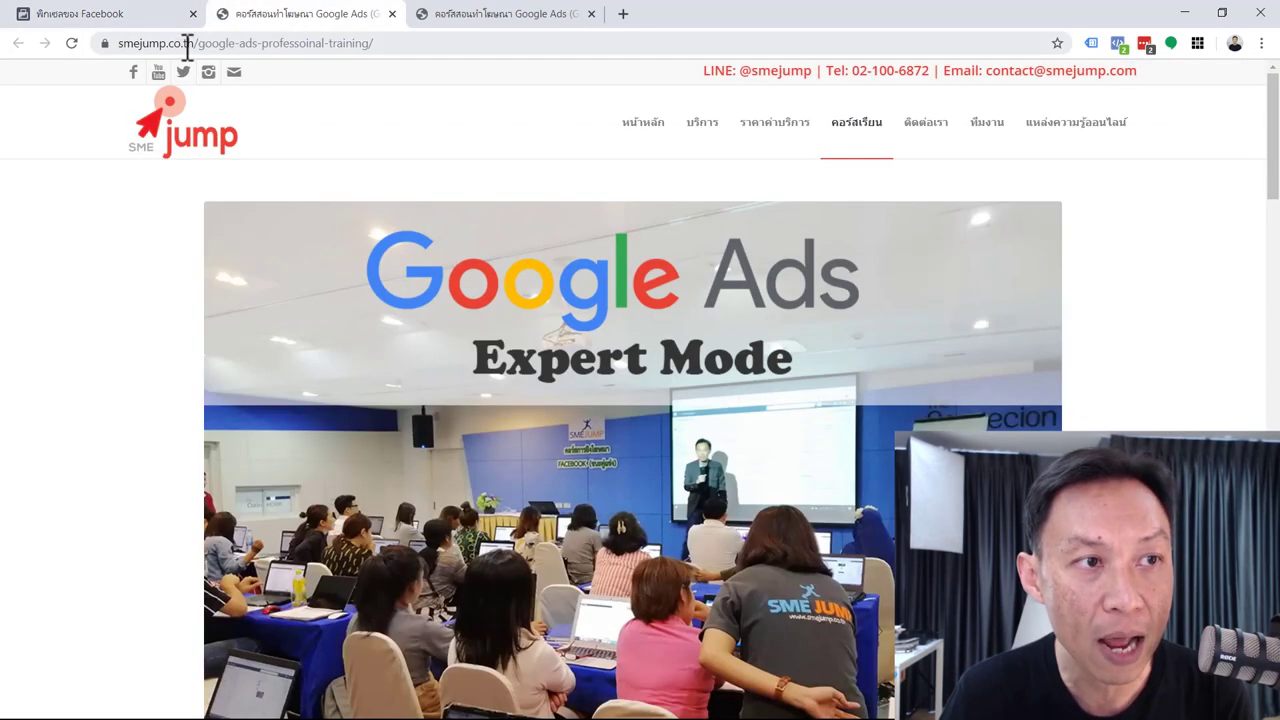
pyautogui.click(72, 43)
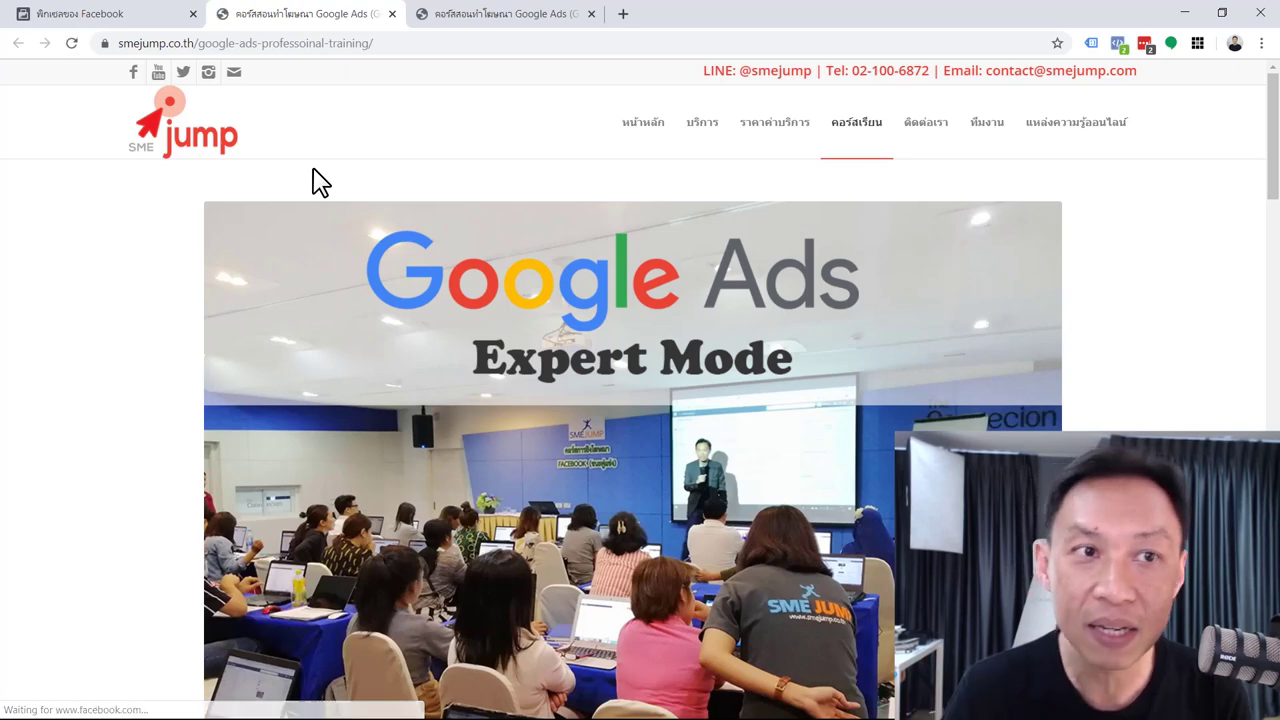
pyautogui.click(58, 12)
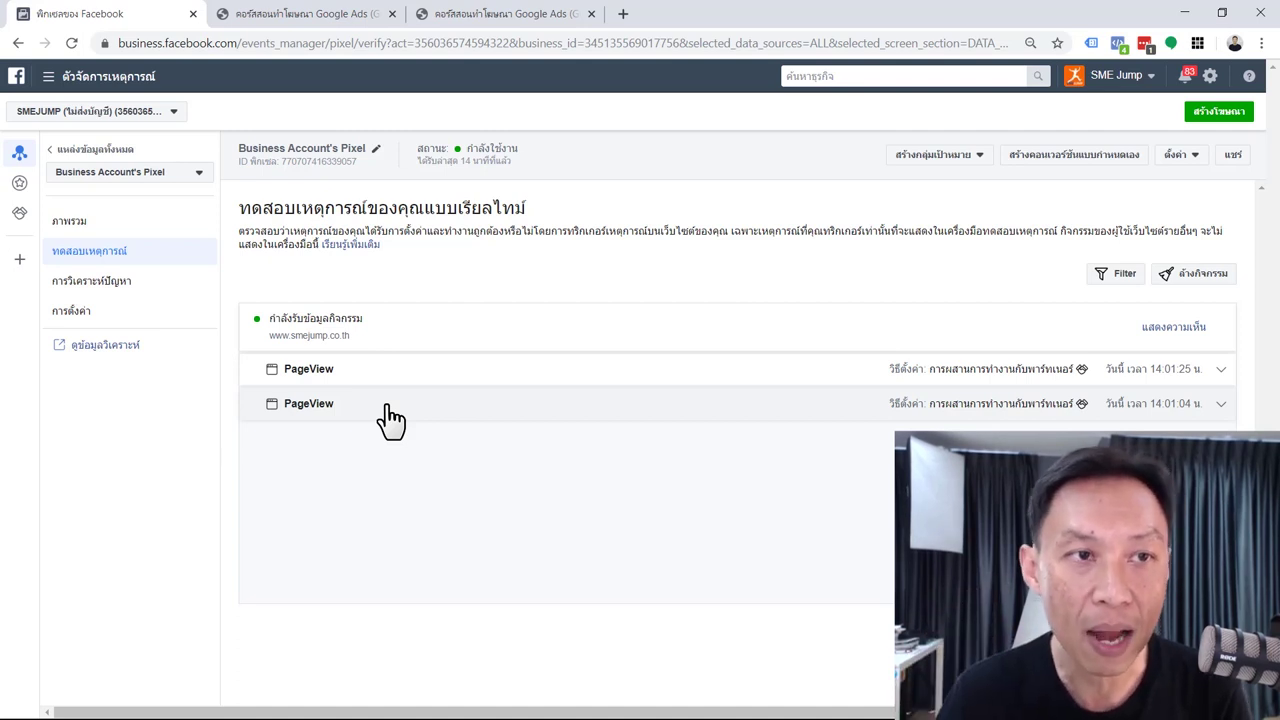
# - Fill in the course page's contact form with ทดสอบ for name and mobile and test as the message, and submit it
pyautogui.click(320, 14)
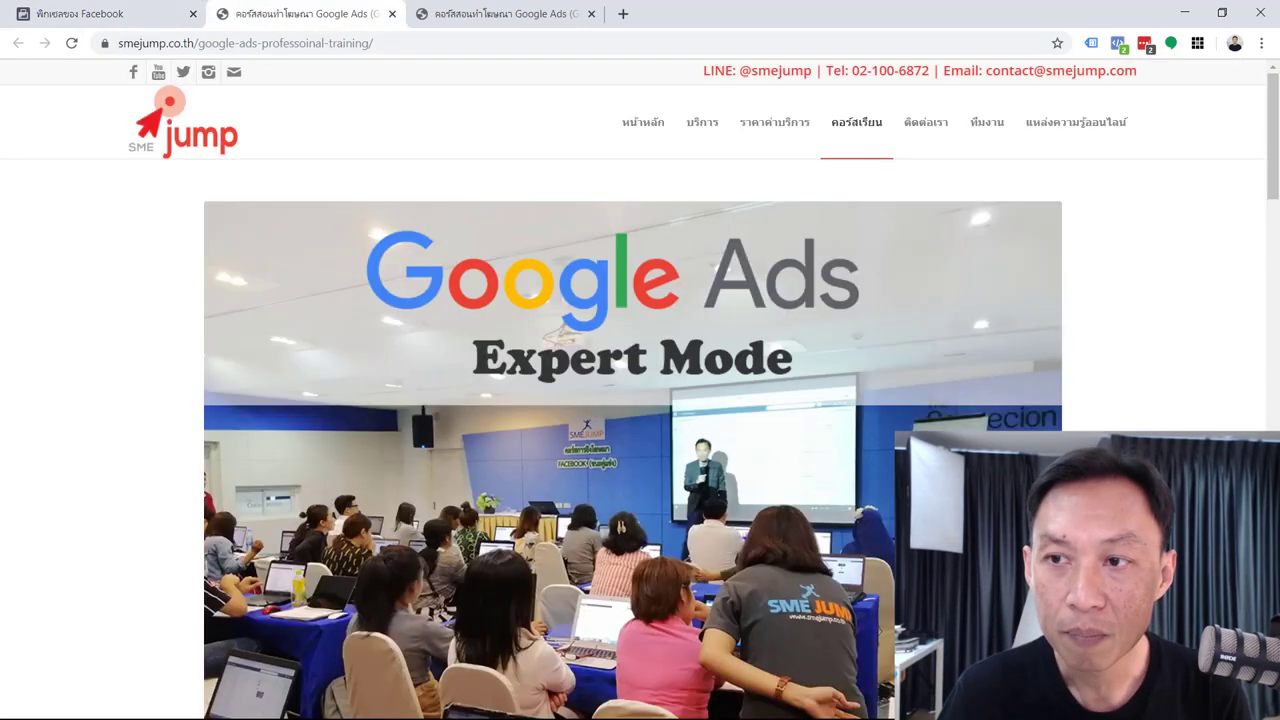
pyautogui.moveTo(1266, 143); pyautogui.dragTo(1250, 550)
pyautogui.click(243, 209)
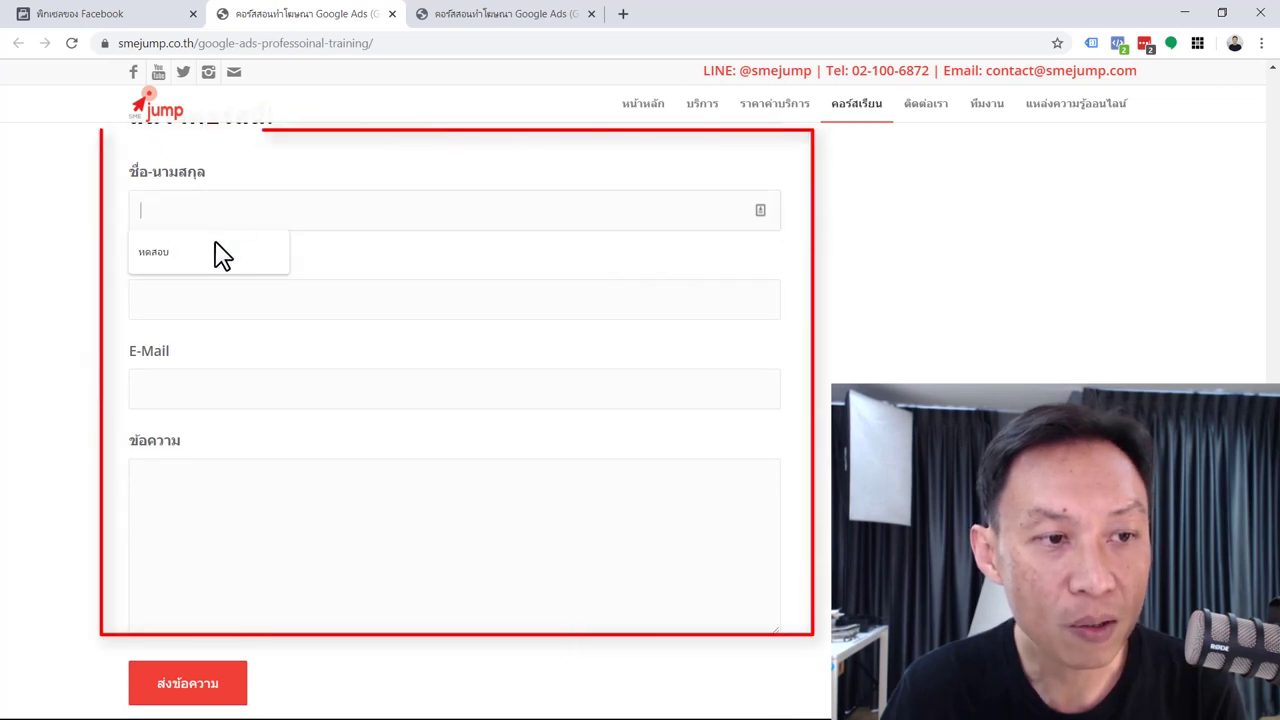
pyautogui.click(222, 255)
pyautogui.click(209, 298)
pyautogui.click(212, 344)
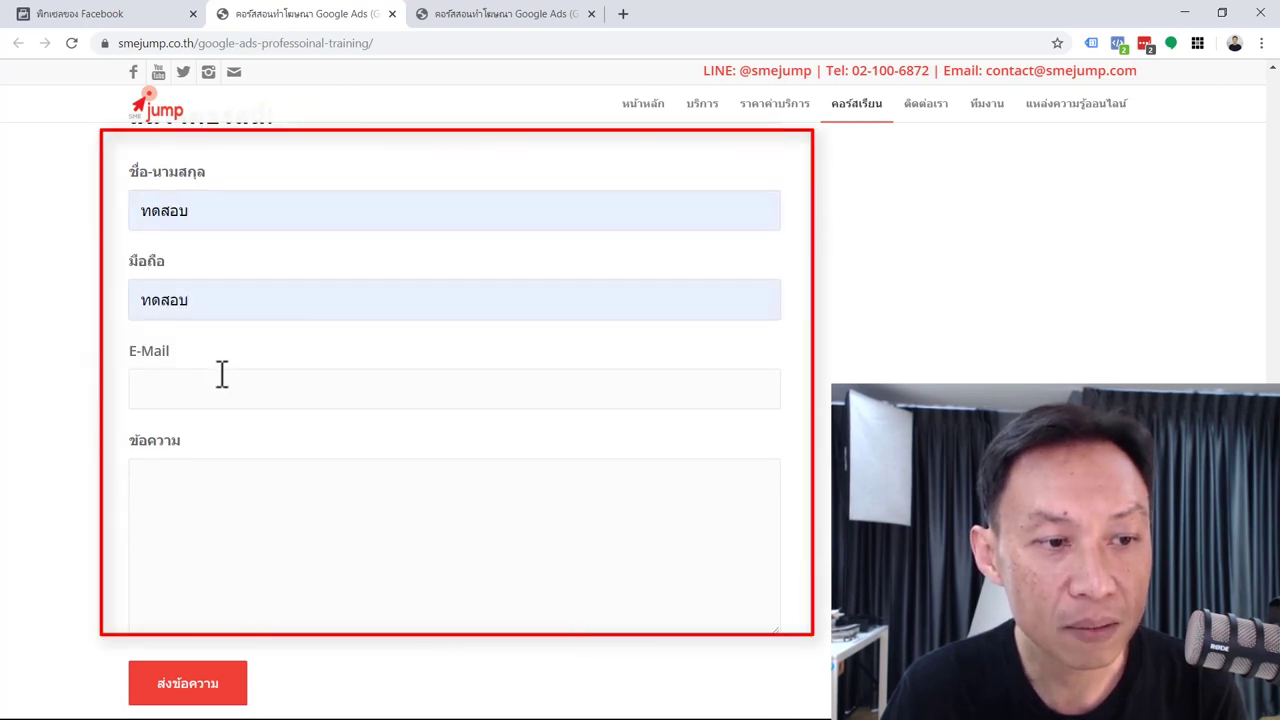
pyautogui.click(206, 495)
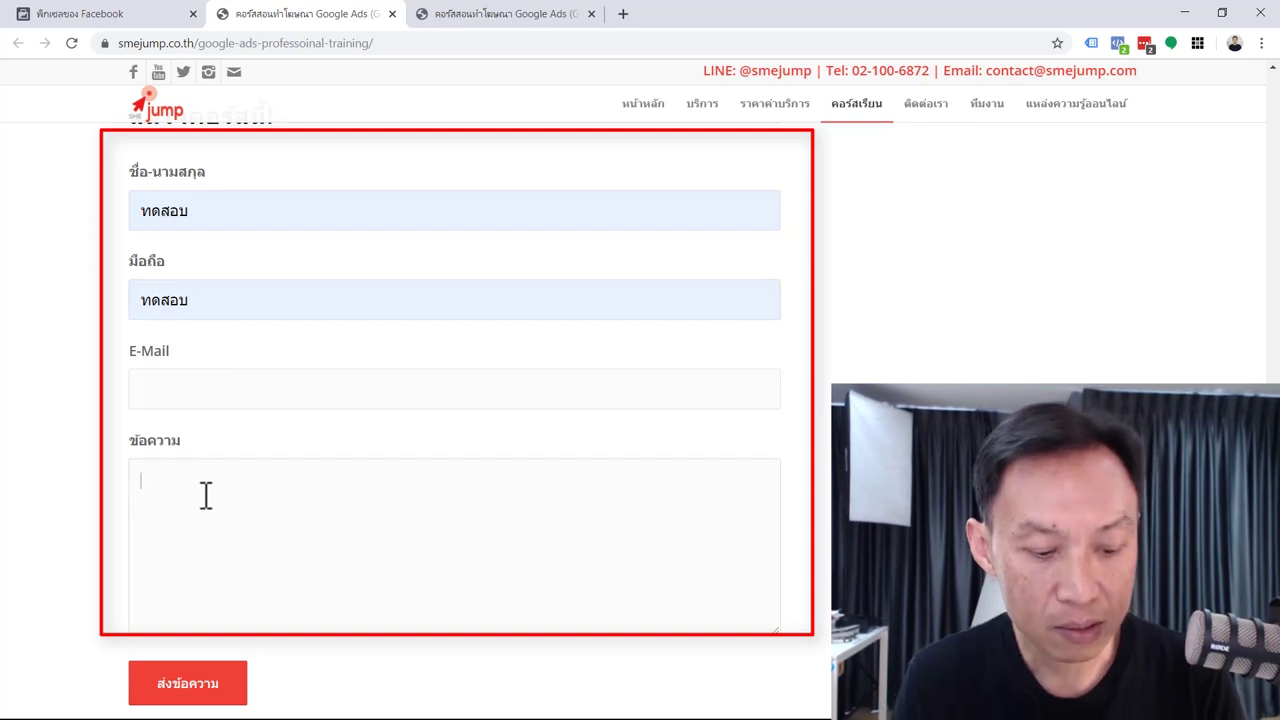
pyautogui.write('test')
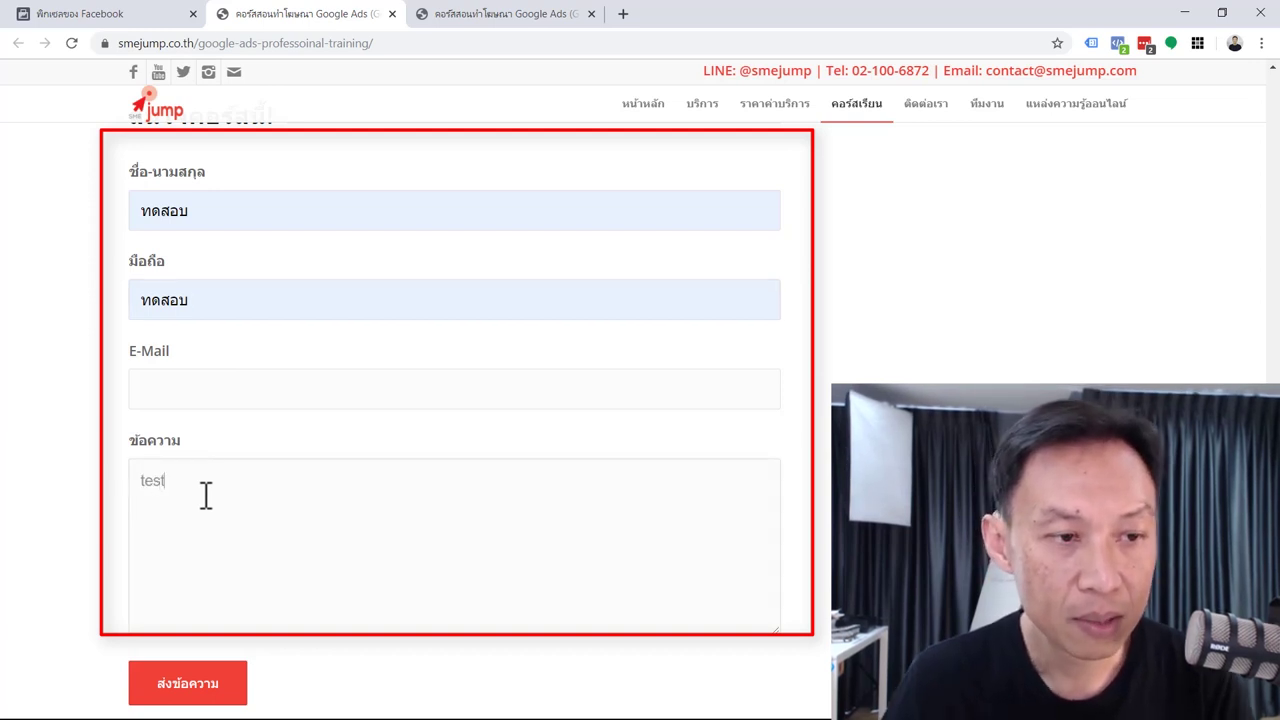
pyautogui.click(184, 686)
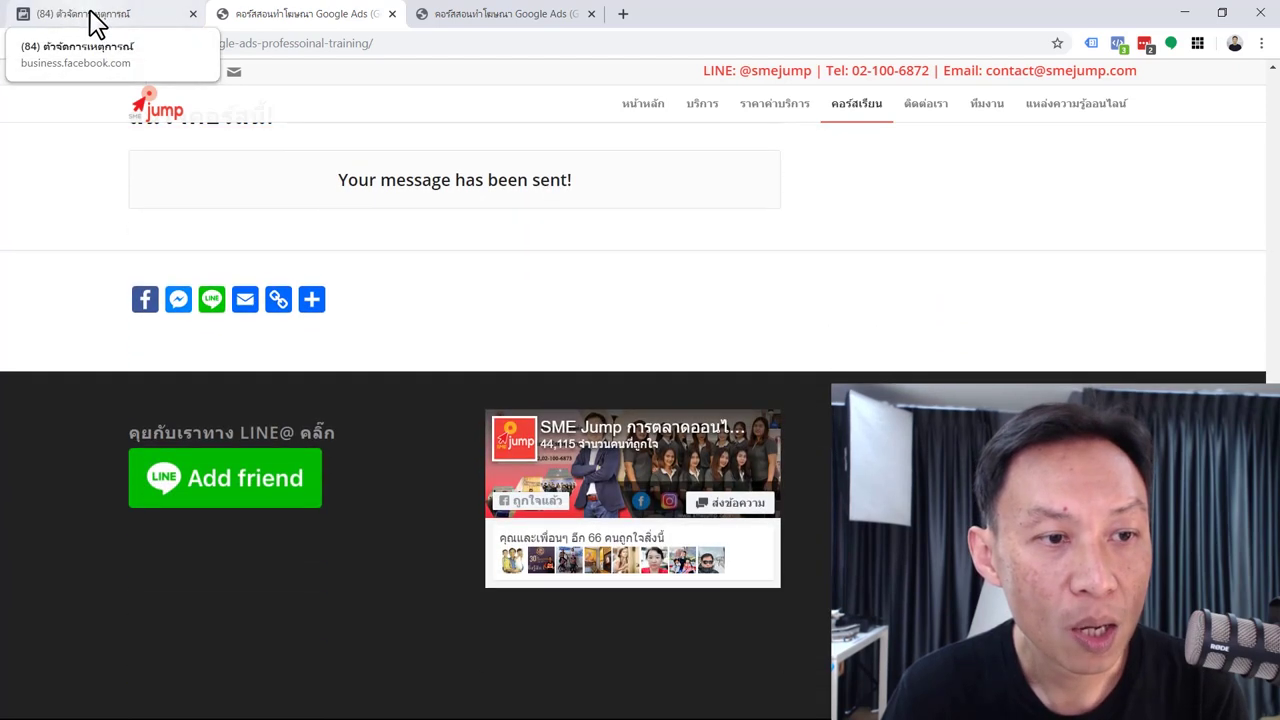
# - Check the real-time event test for the form submission and expand the ข้อมูลลูกค้า event to examine its trigger details
pyautogui.click(98, 20)
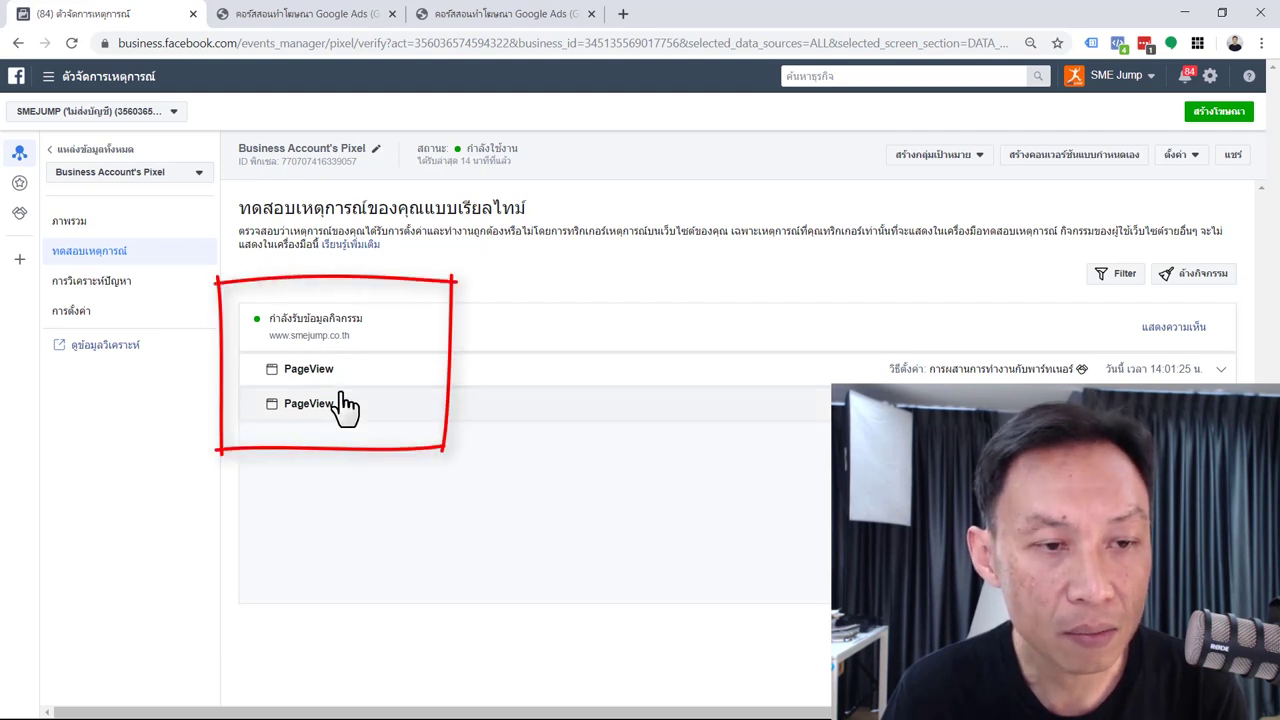
pyautogui.click(290, 14)
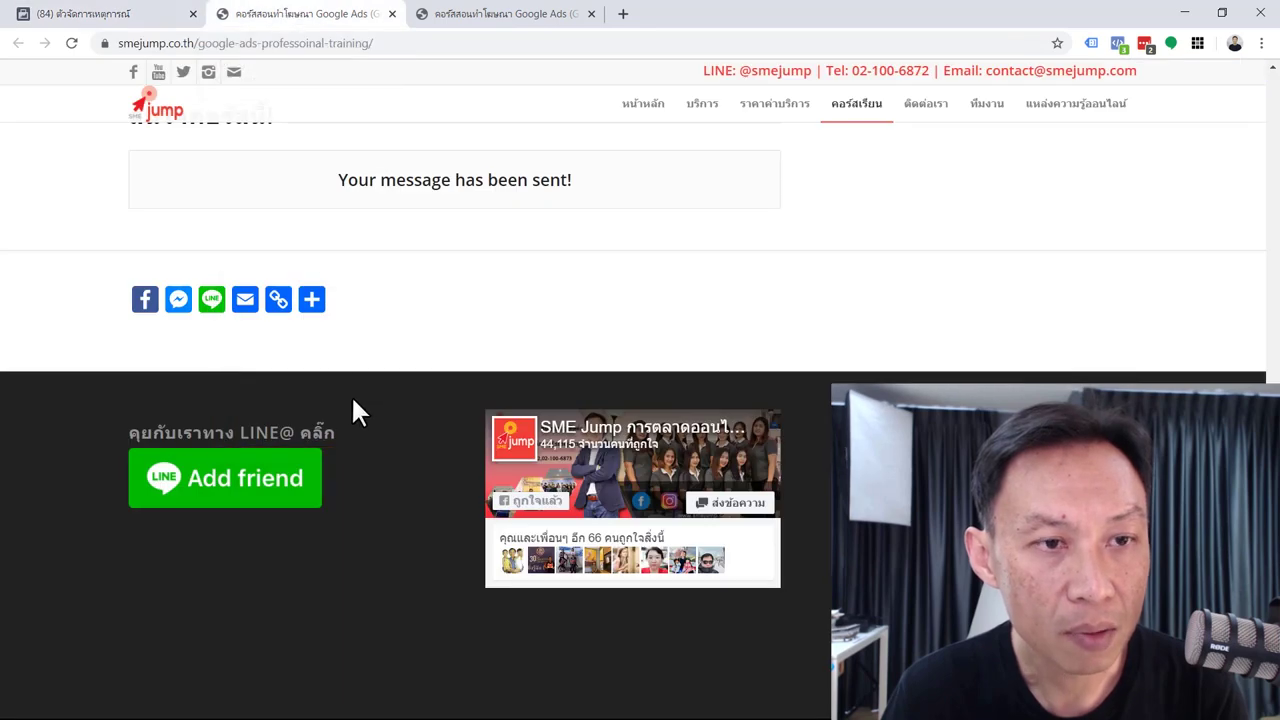
pyautogui.click(75, 16)
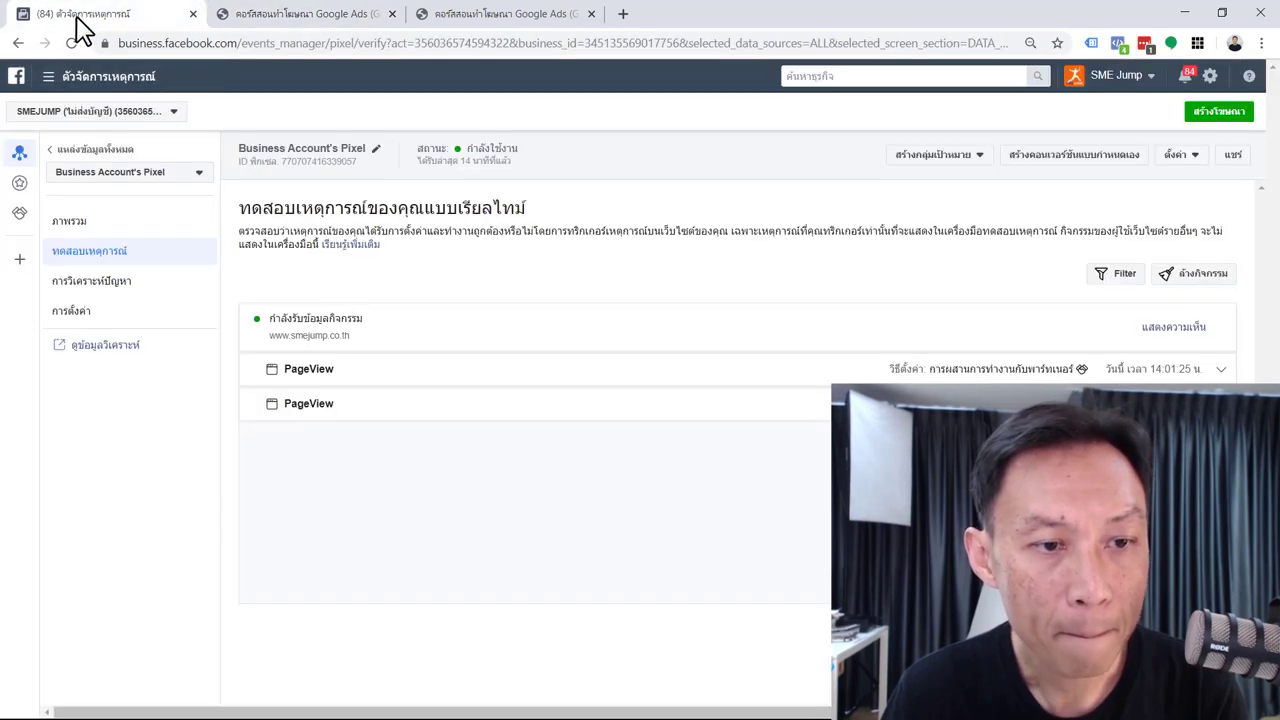
pyautogui.click(308, 13)
pyautogui.scroll(3, 249, 337)
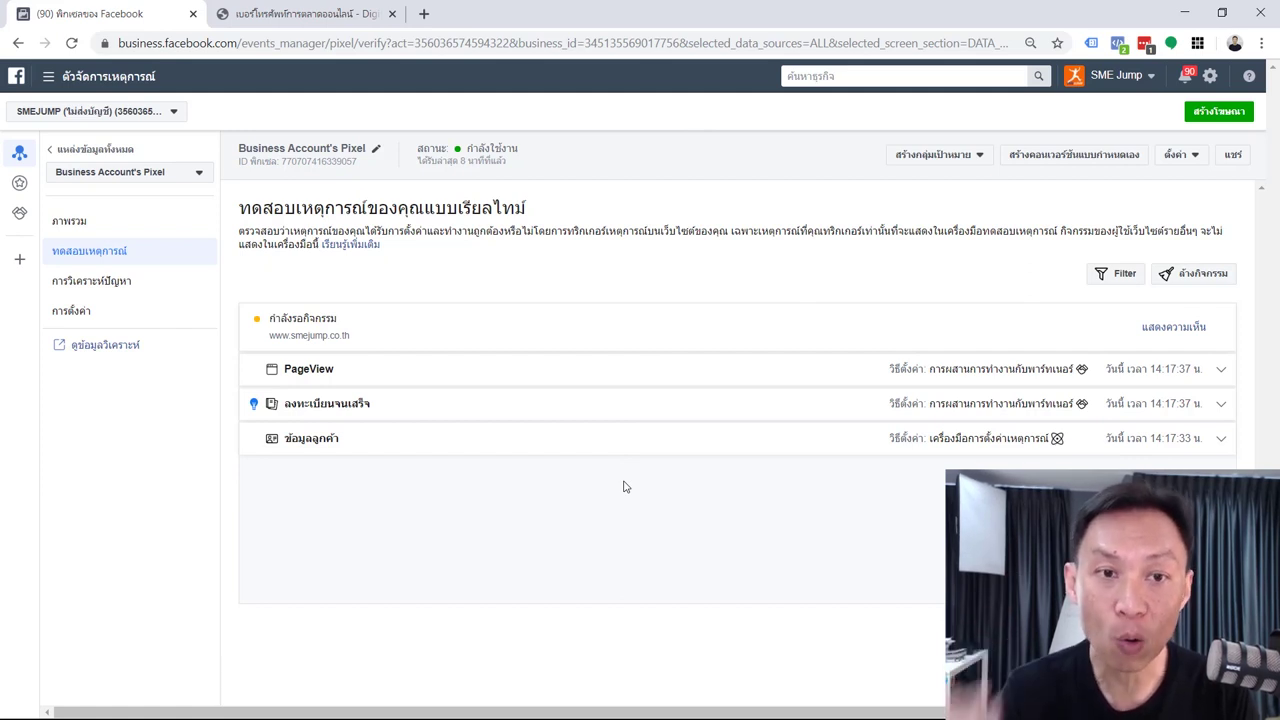
pyautogui.click(843, 442)
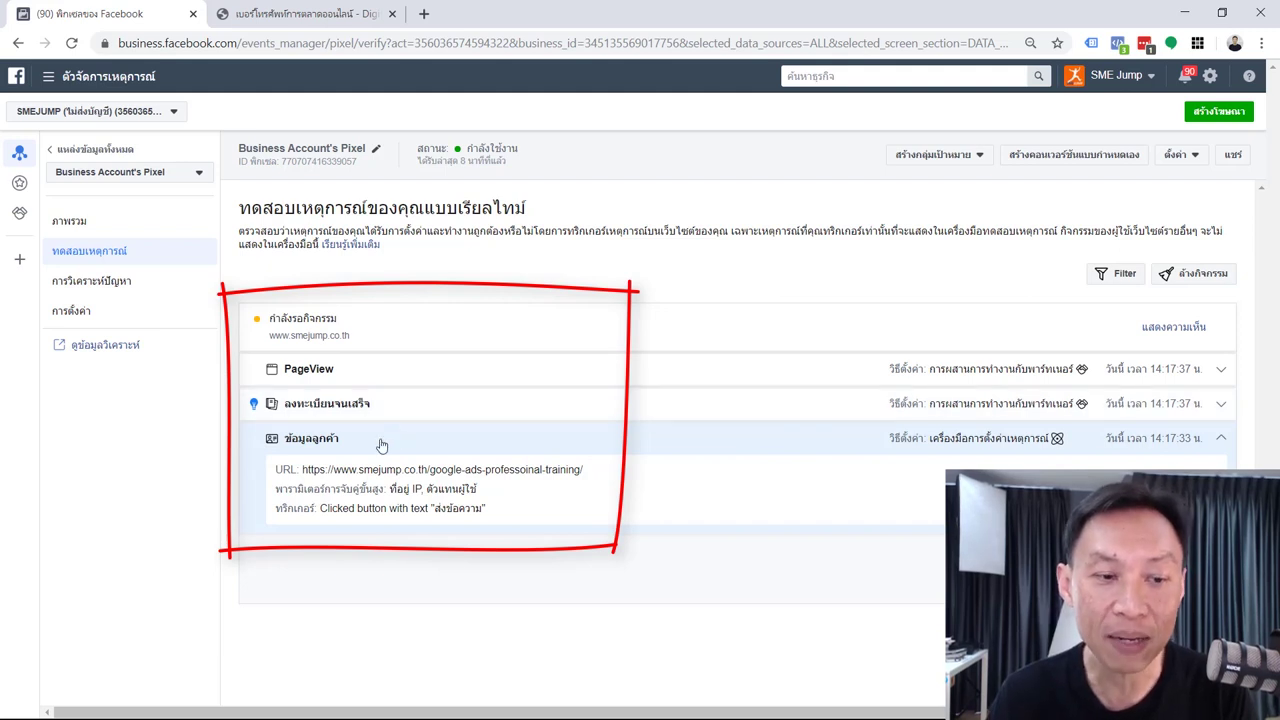
pyautogui.click(381, 444)
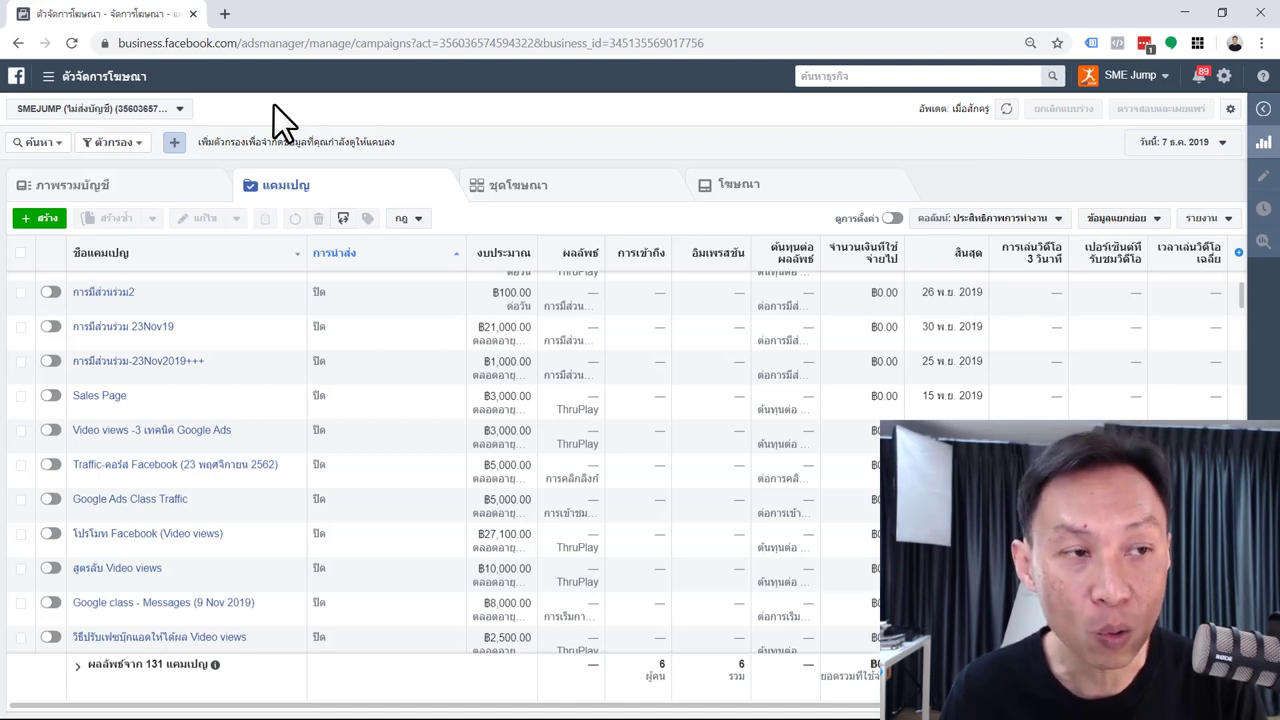
# - In Ads Manager, start a new campaign from scratch instead of the saved draft, with the คอนเวอร์ชั่น (conversions) objective
pyautogui.click(42, 218)
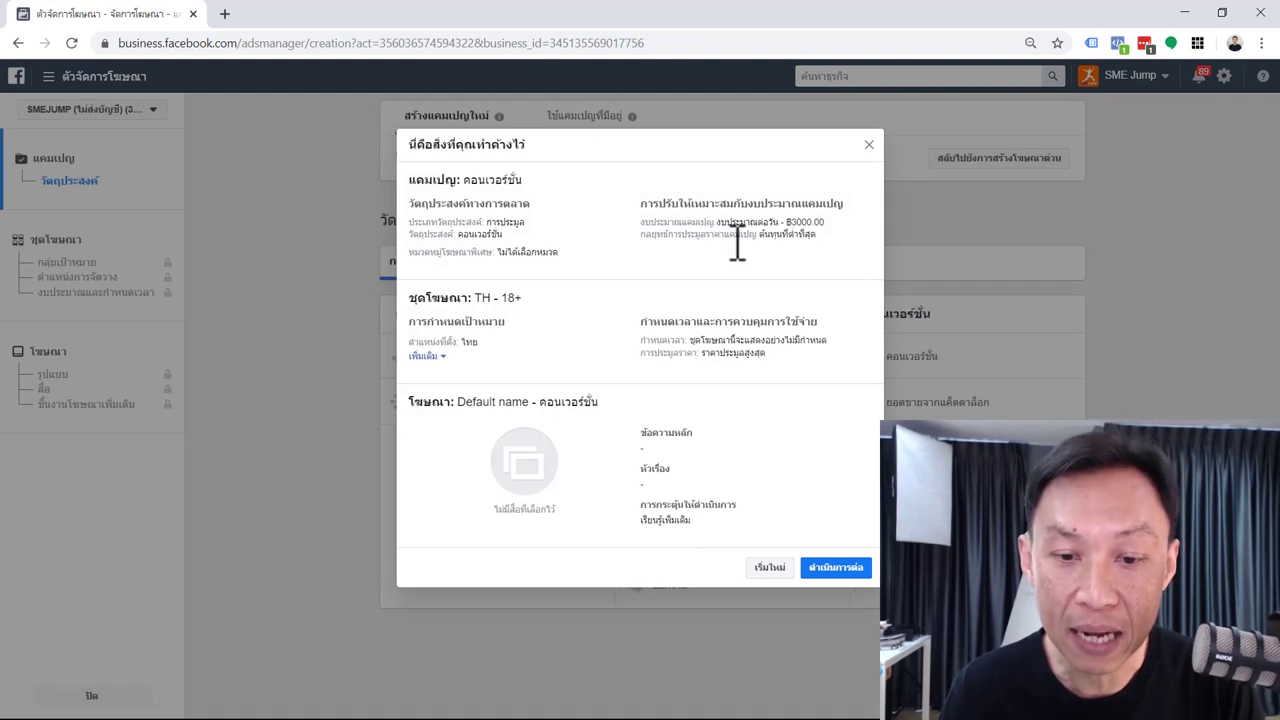
pyautogui.click(768, 567)
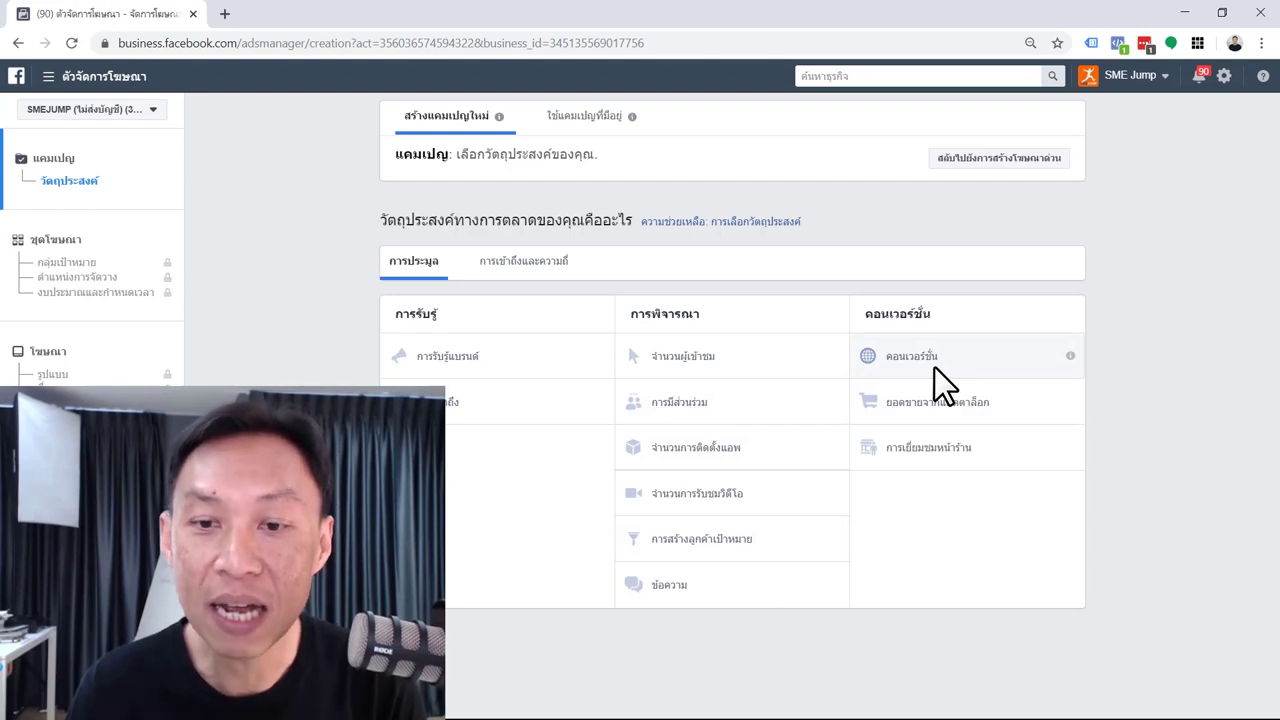
pyautogui.click(934, 367)
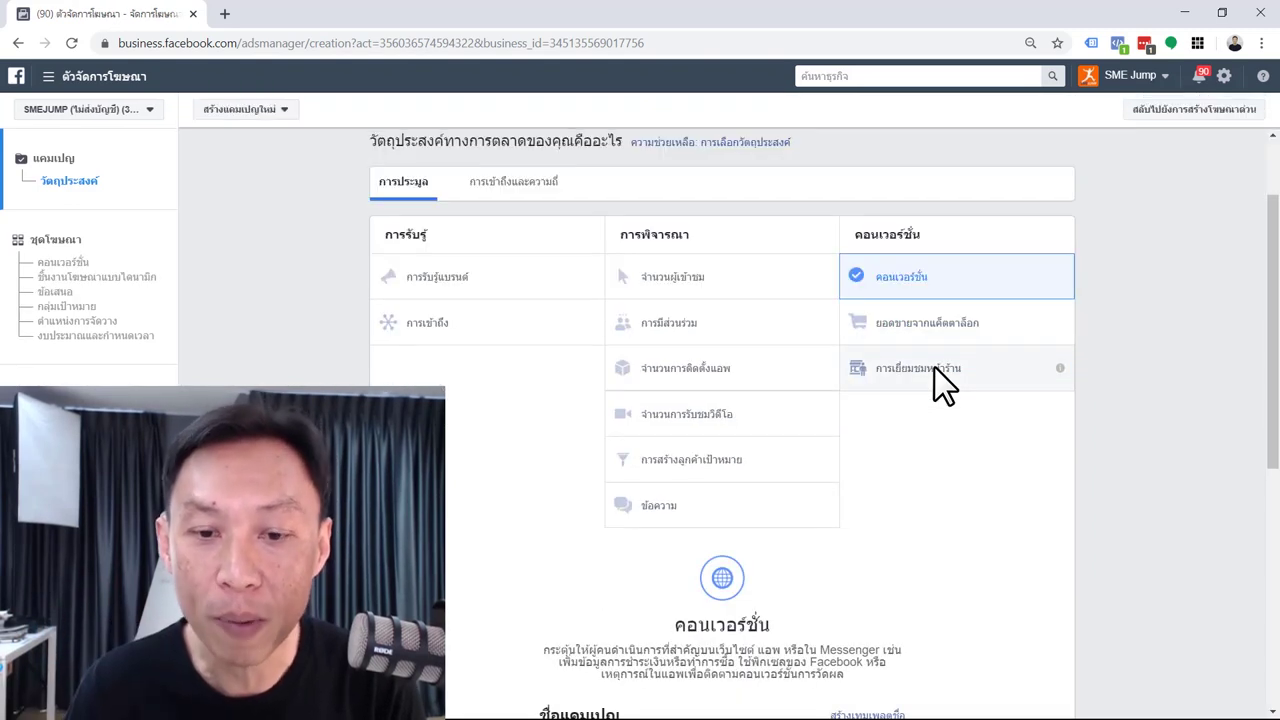
# - Turn off campaign budget optimization for the new campaign and continue to the ad set settings
pyautogui.scroll(-4, 925, 430)
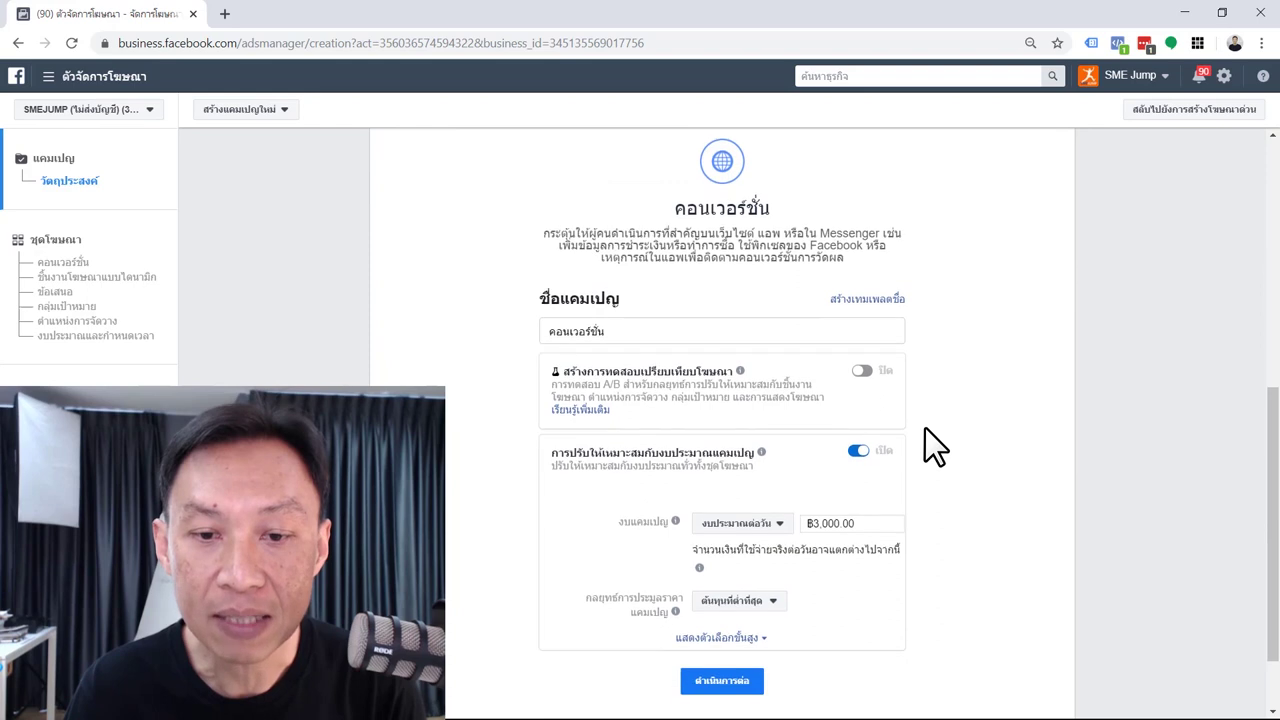
pyautogui.scroll(-1, 924, 428)
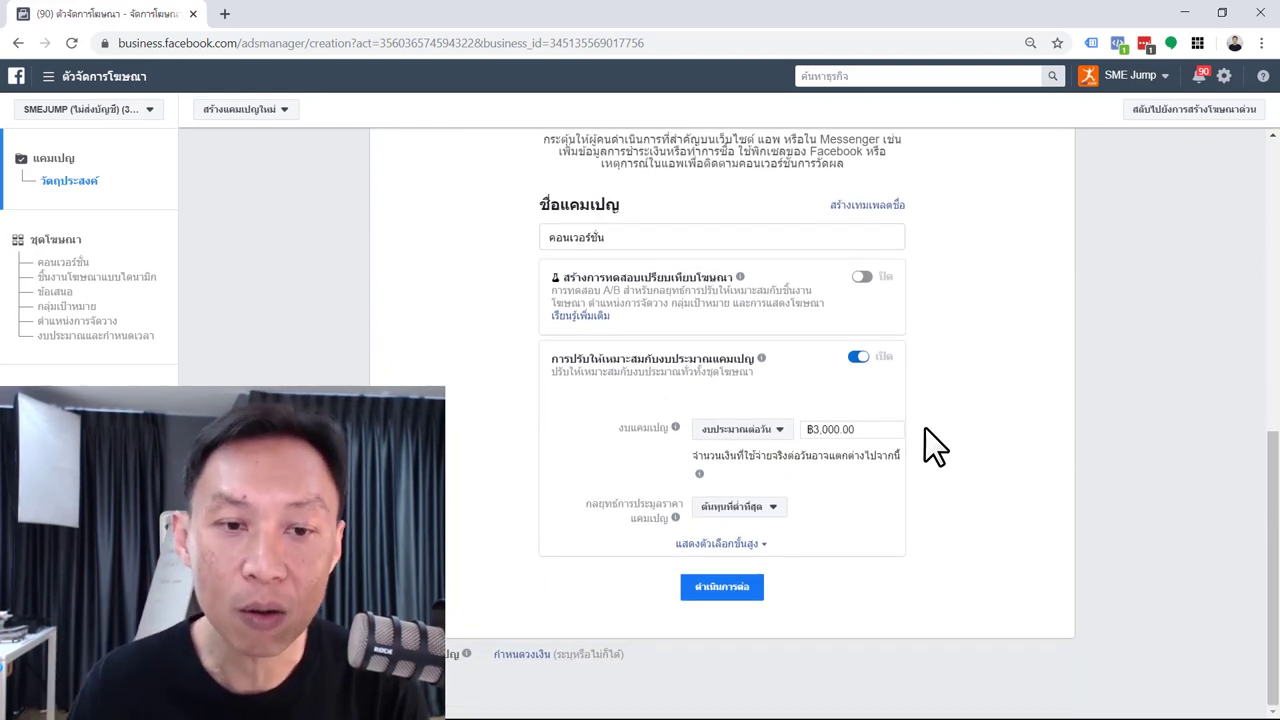
pyautogui.click(856, 358)
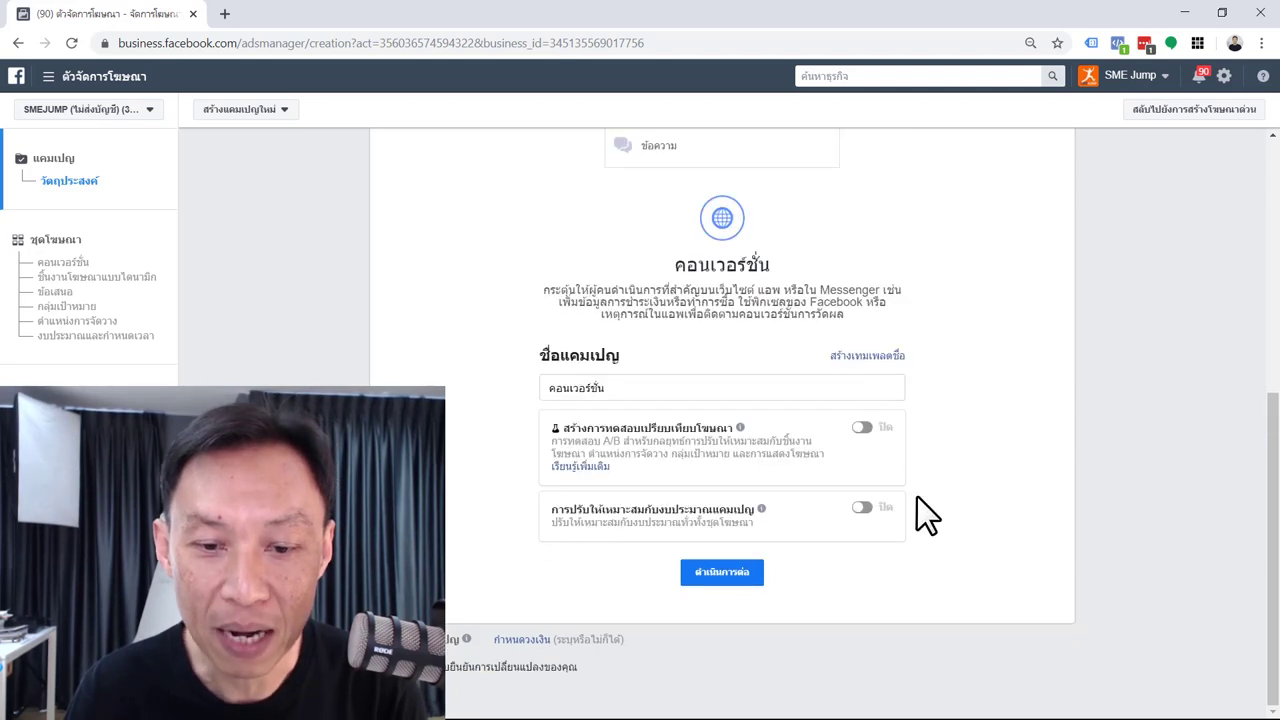
pyautogui.click(726, 578)
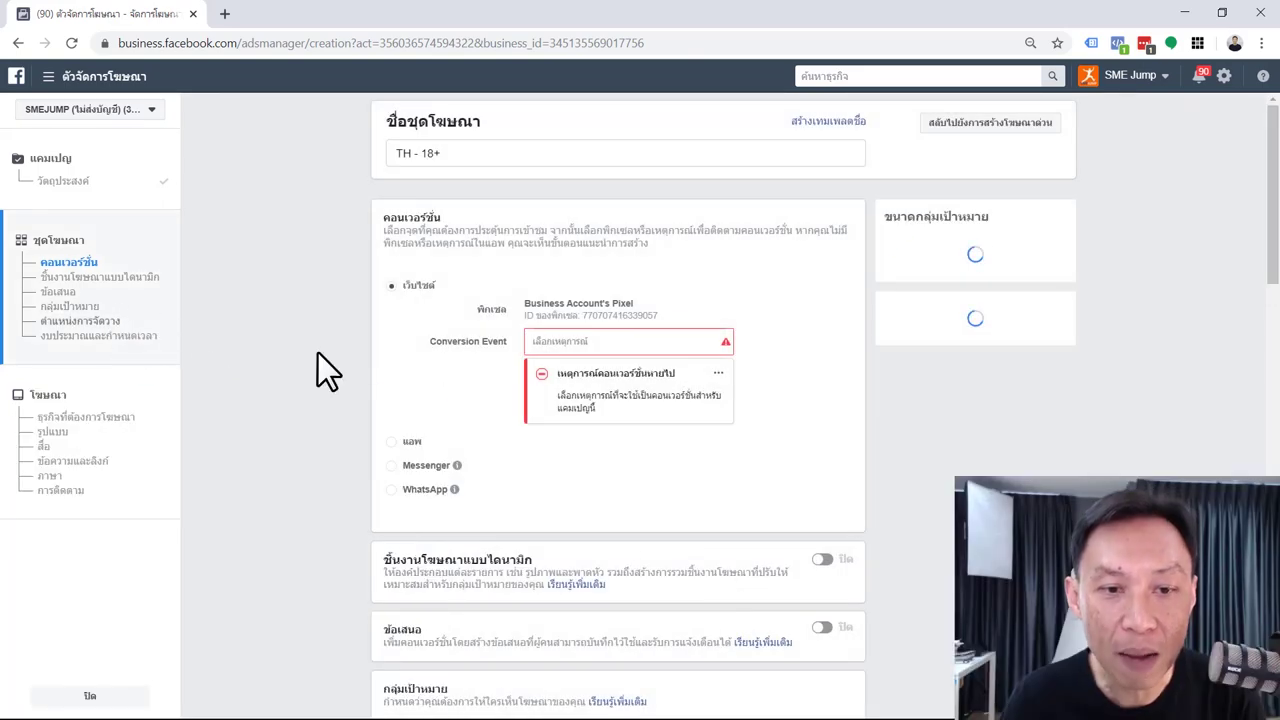
pyautogui.click(653, 338)
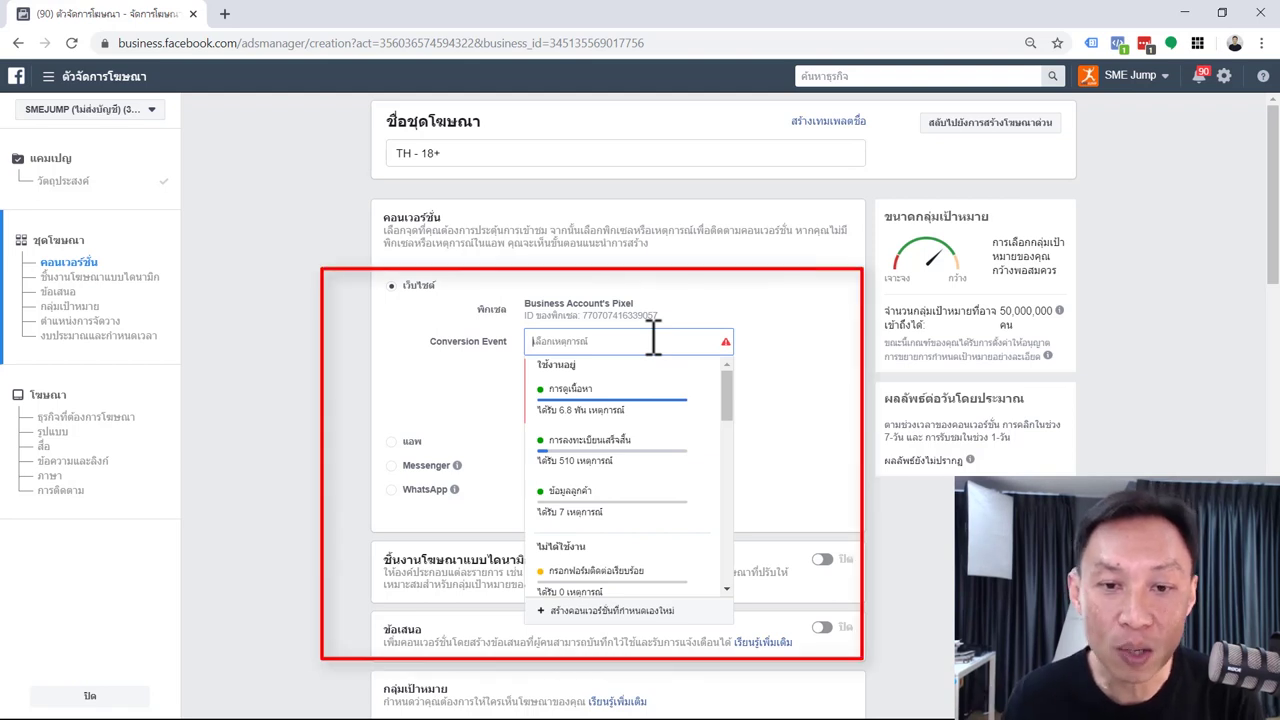
pyautogui.click(622, 505)
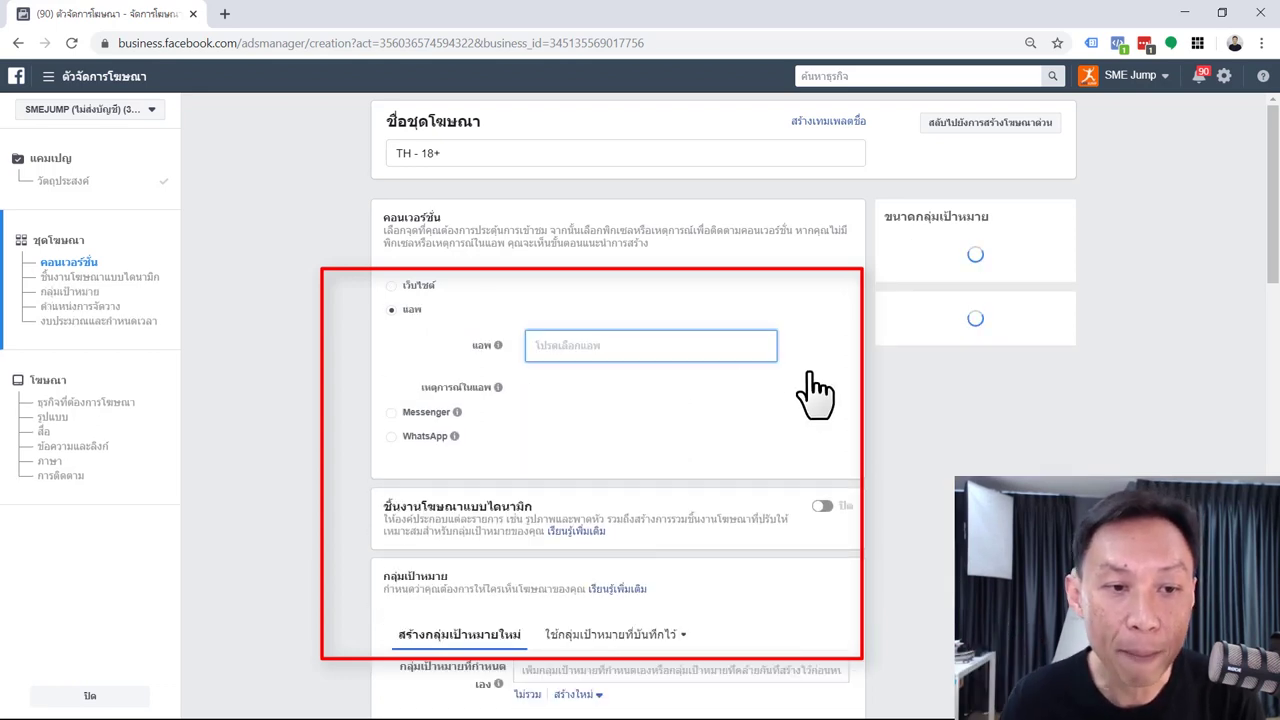
pyautogui.click(392, 286)
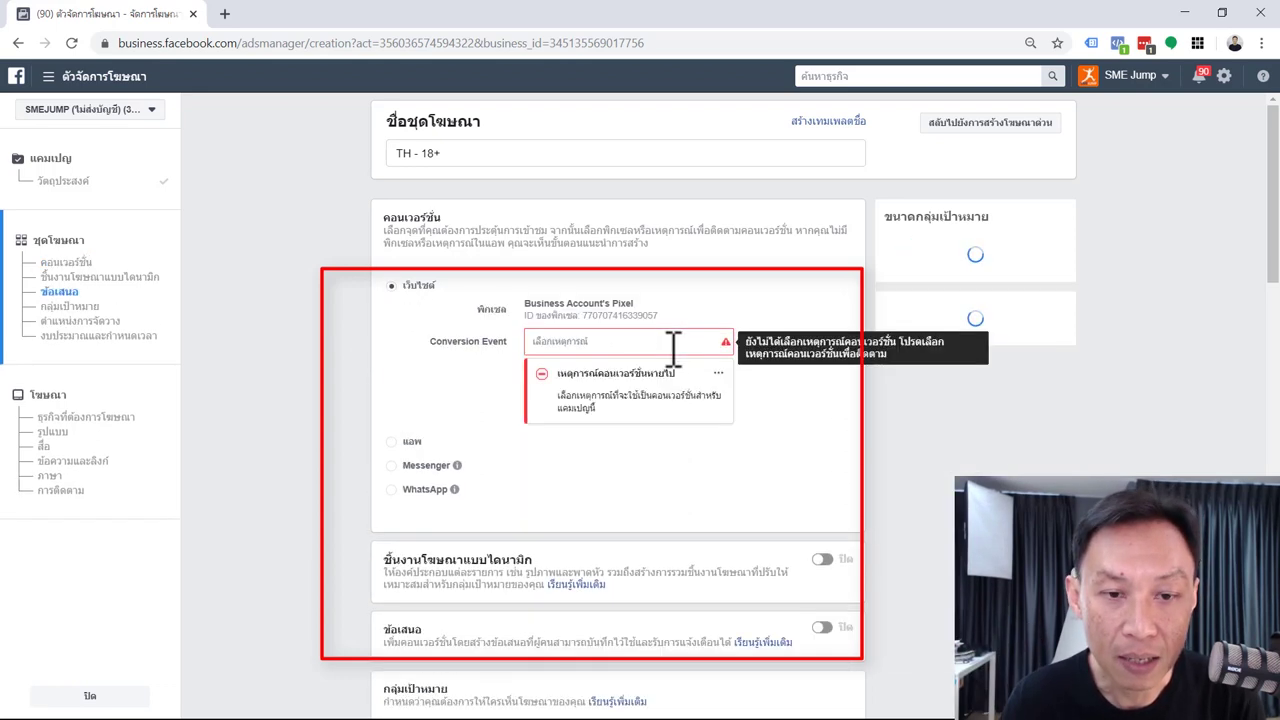
# - Choose ข้อมูลลูกค้า as the website conversion event of the ad set and look over the audience settings
pyautogui.click(674, 342)
pyautogui.click(620, 505)
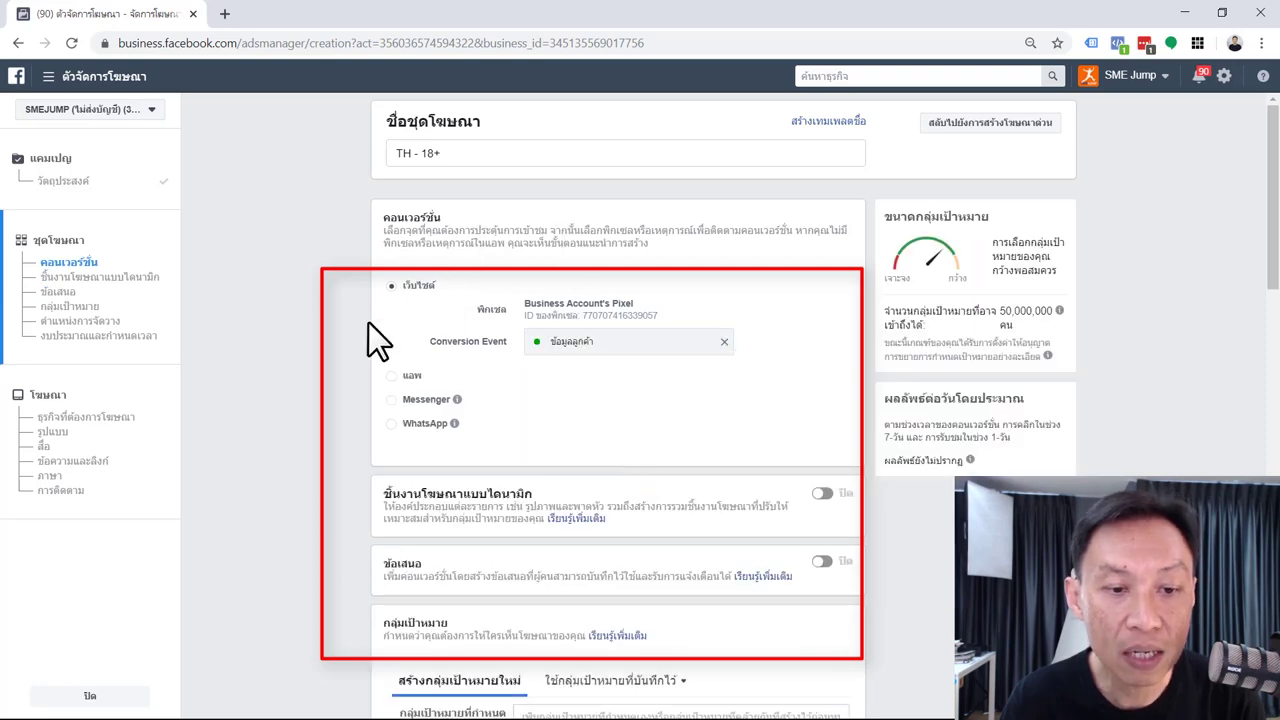
pyautogui.scroll(-5, 276, 342)
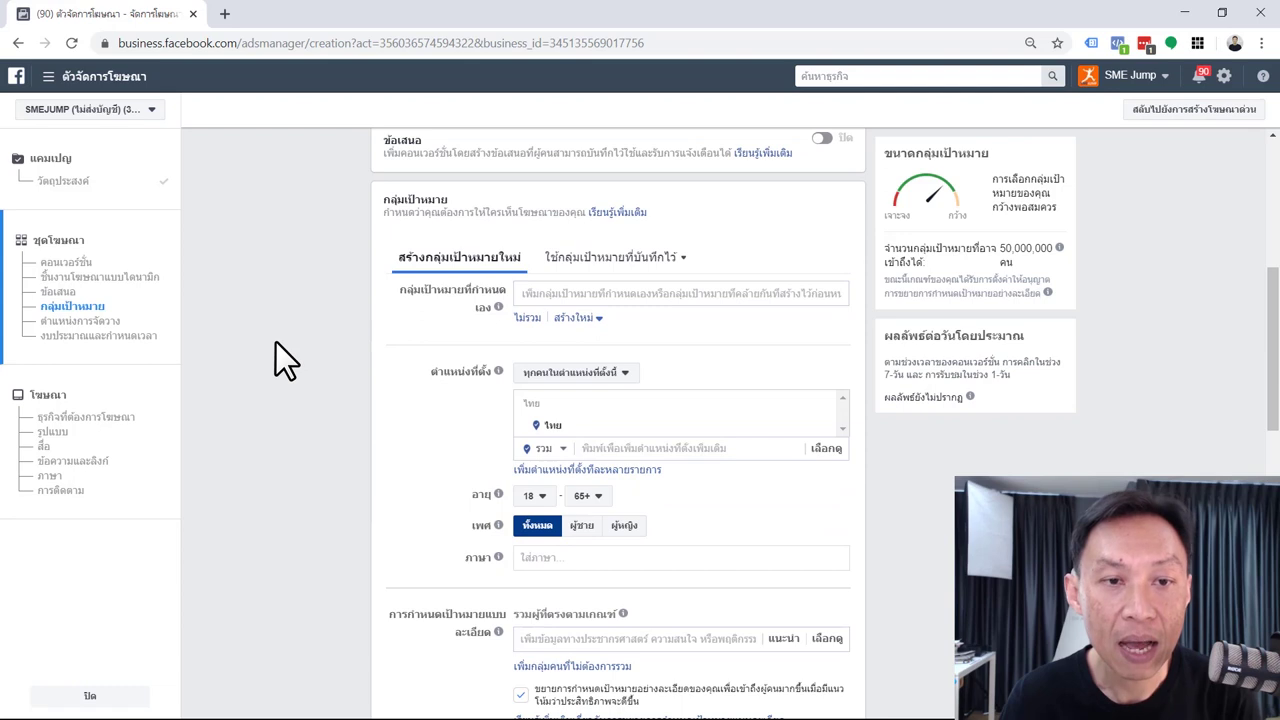
pyautogui.scroll(3, 276, 342)
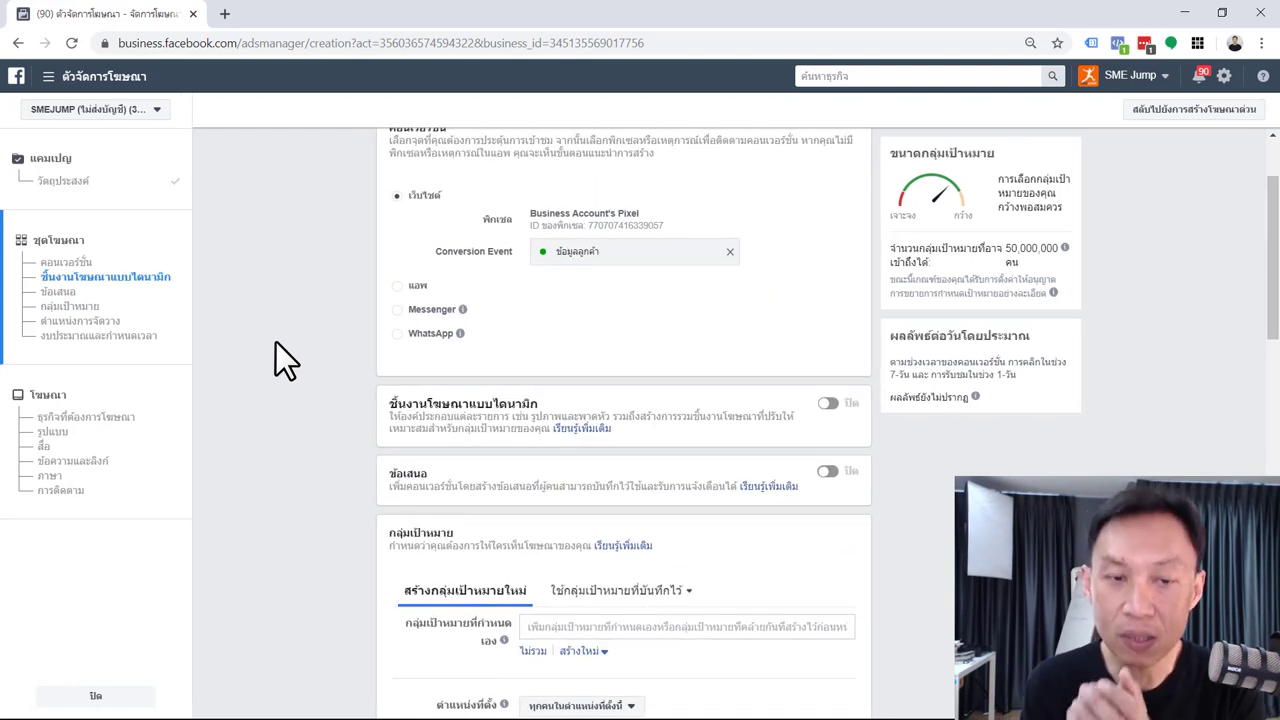